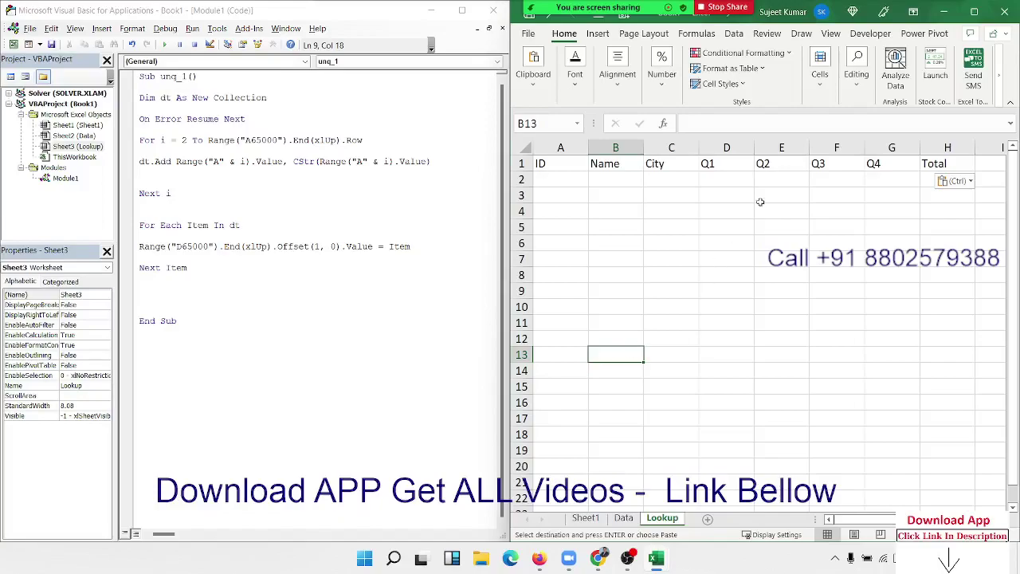
Maximize the workbook, review the Data sheet's headers and first record, then return to Lookup.
left_click(973, 11)
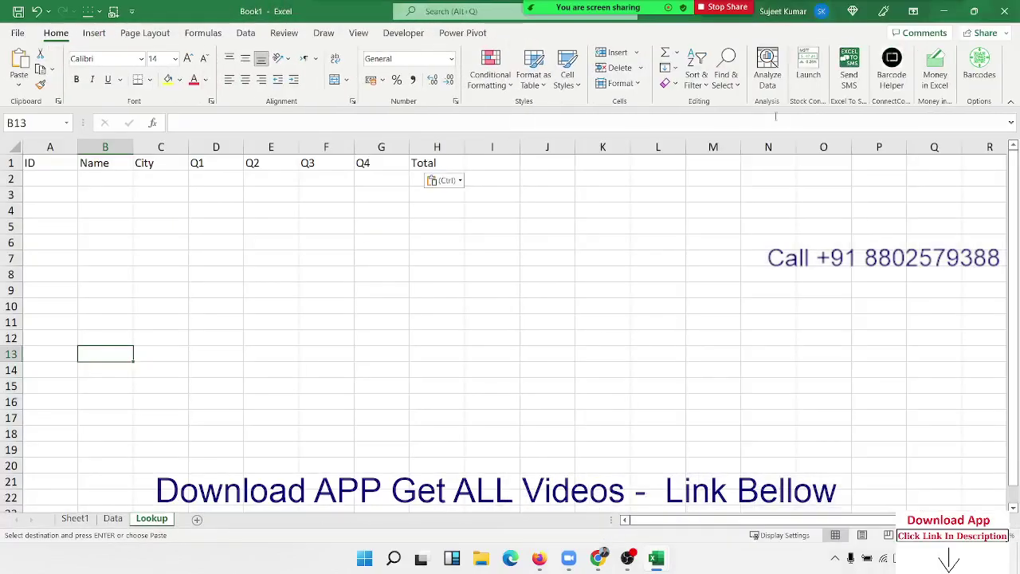
left_click(113, 519)
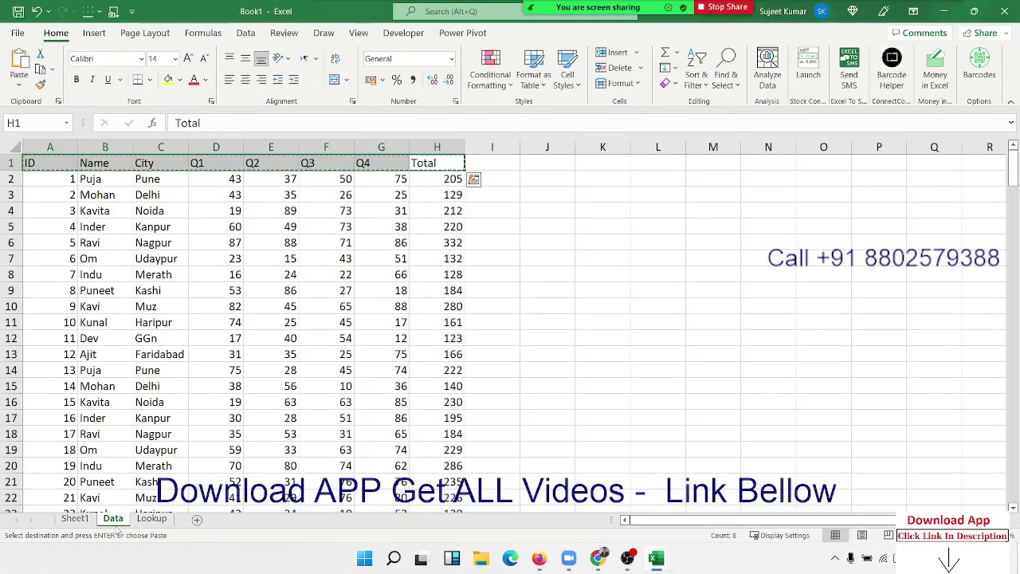
left_click(160, 338)
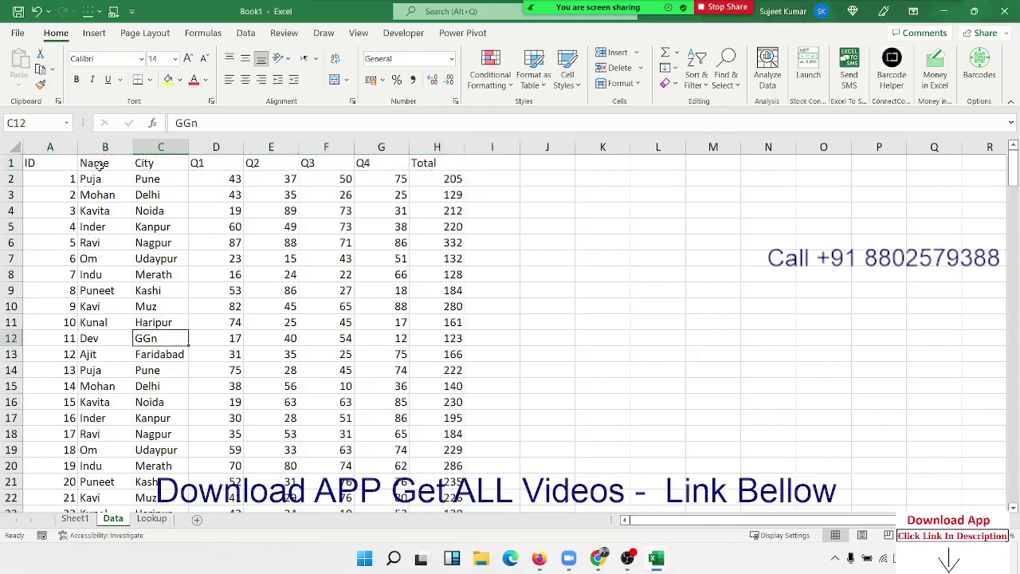
left_click_drag(99, 167, 406, 183)
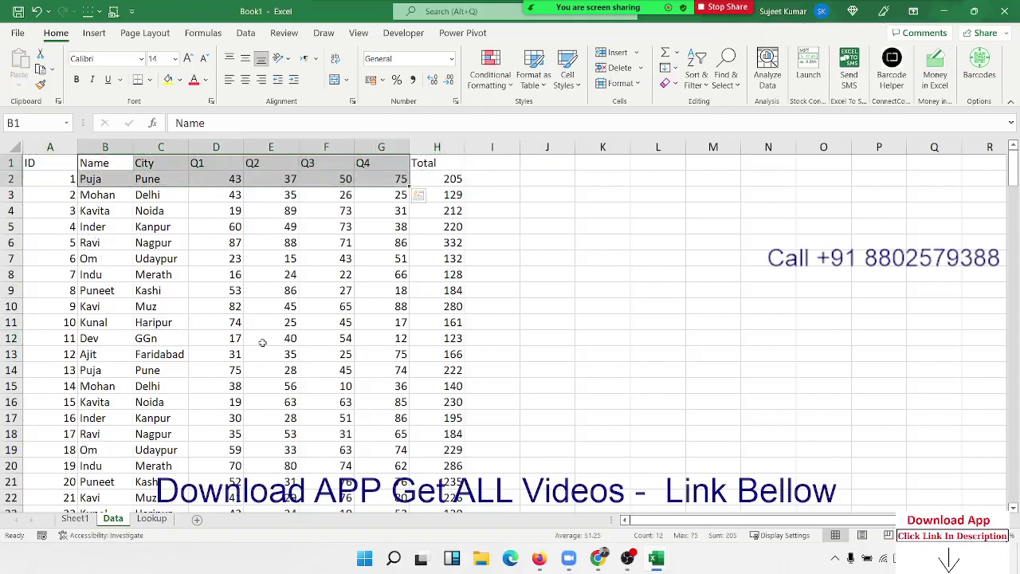
left_click(155, 518)
Enter the test ID 1 in cell A2 of the Lookup sheet.
left_click(50, 188)
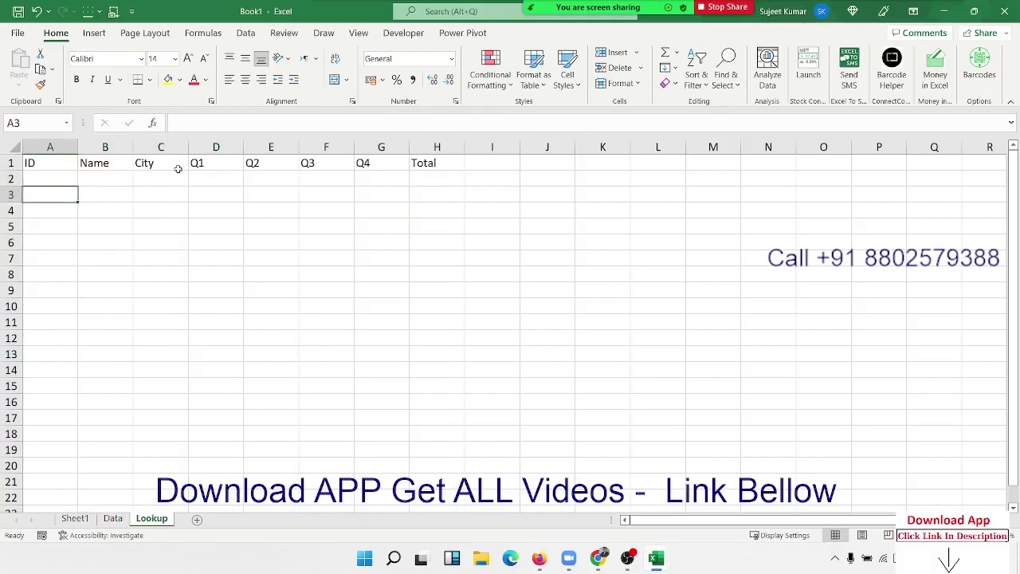
key("Up")
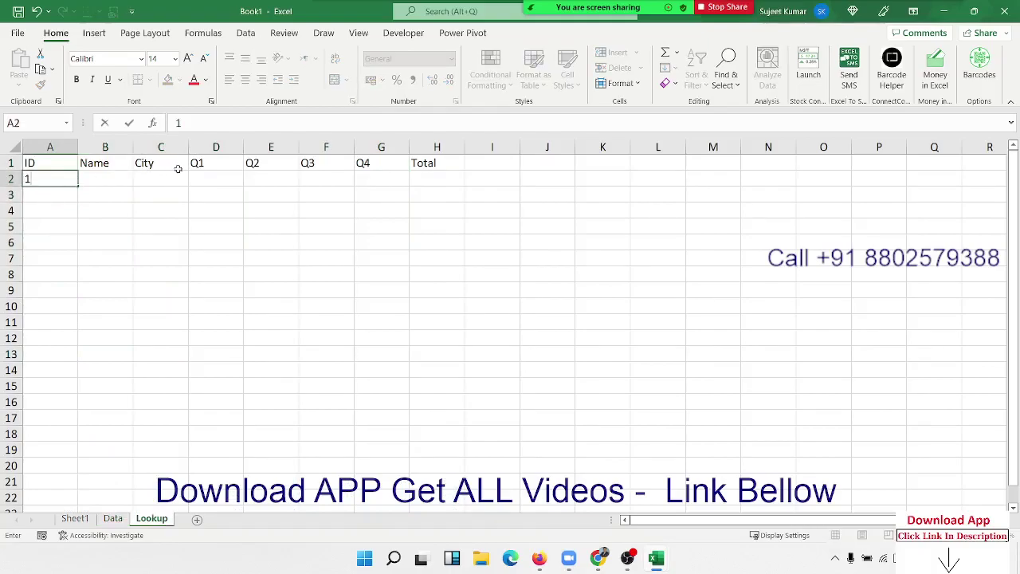
type("1")
key("Return")
key("Right")
key("Up")
key("shift+Right")
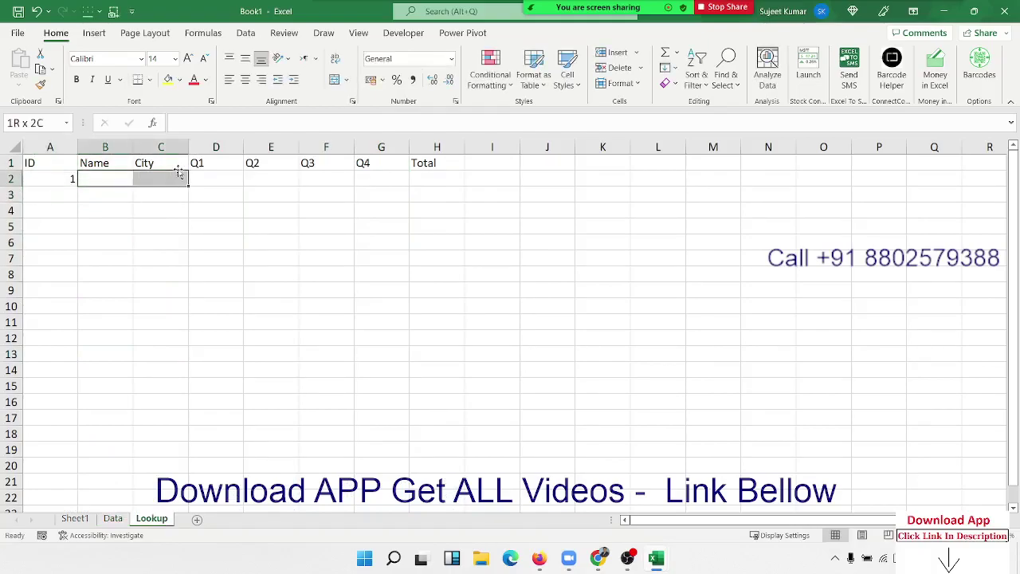
key("Left")
key("Right")
Enter =VLOOKUP(A2,Data!A:H,2,0) in B2 so it returns the name Puja.
type("=vl")
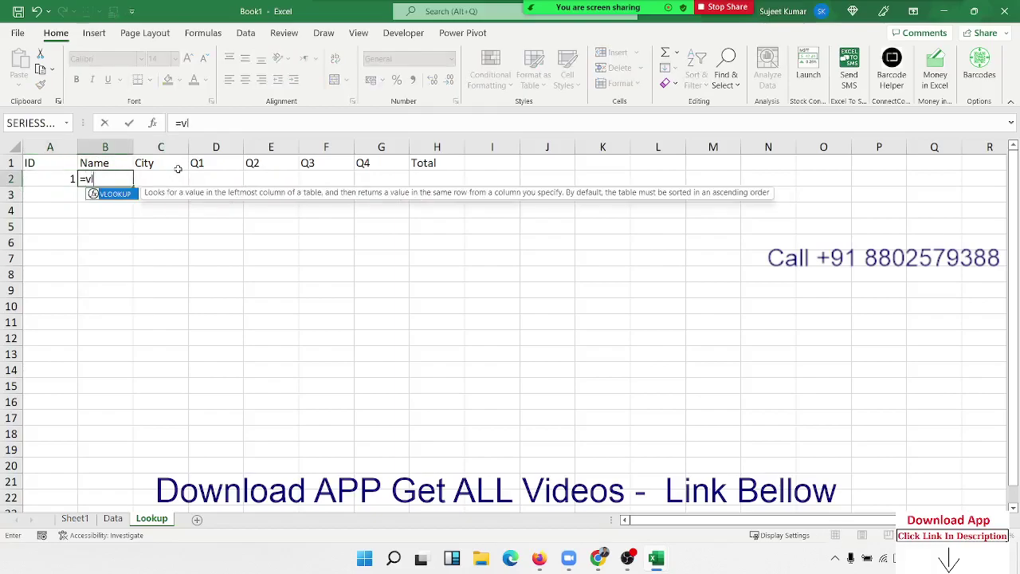
key("Tab")
key("Left")
type(",")
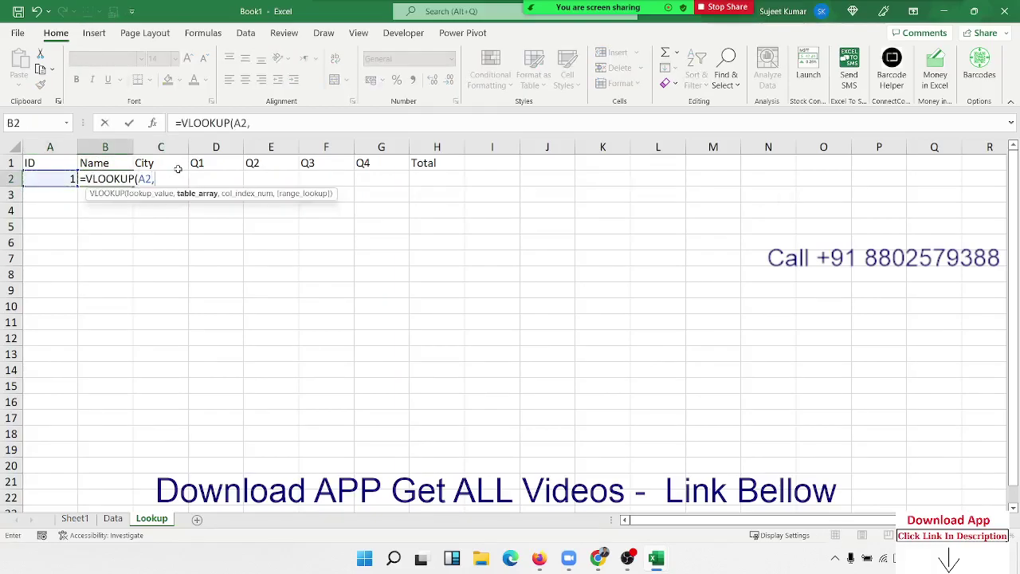
left_click(114, 519)
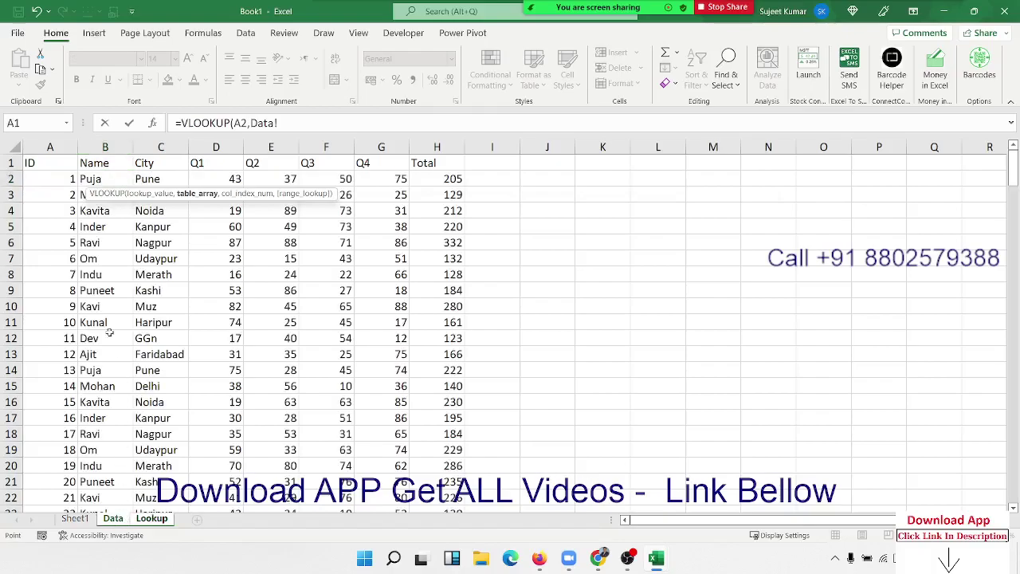
left_click_drag(49, 147, 436, 149)
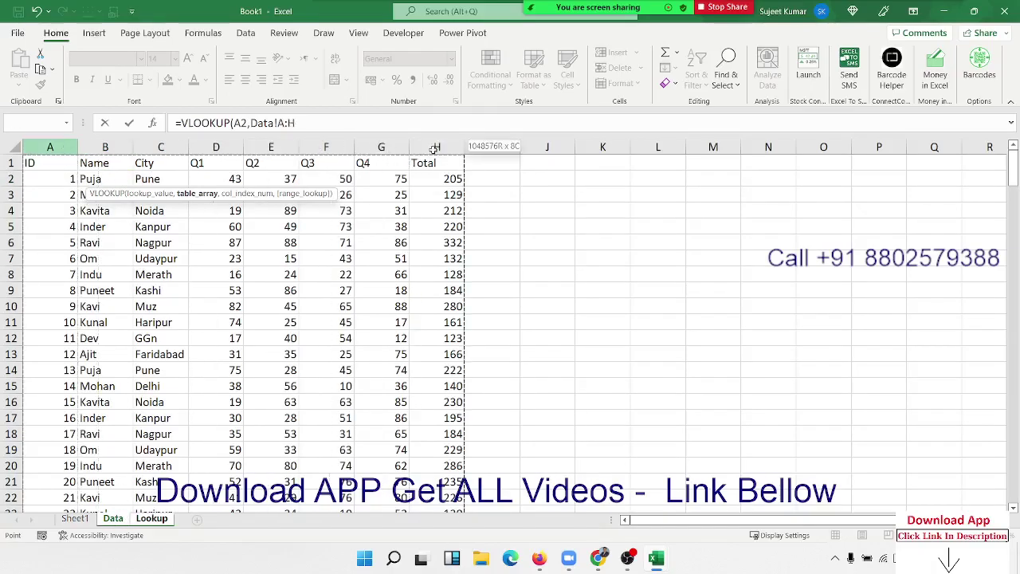
type(",2,0")
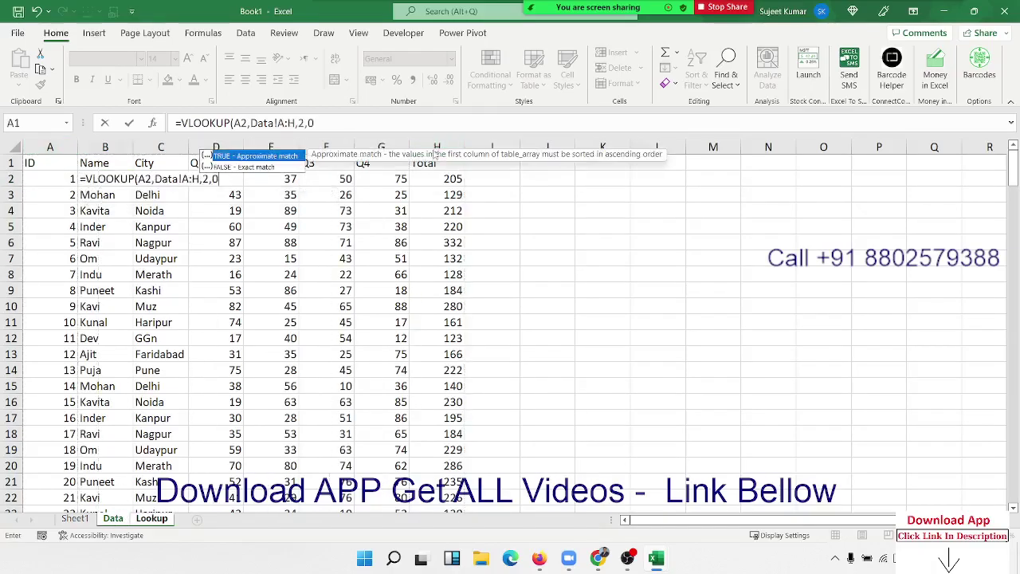
key("Return")
key("Up")
Inspect the VLOOKUP formula in B2, then delete it.
left_click_drag(132, 187, 356, 185)
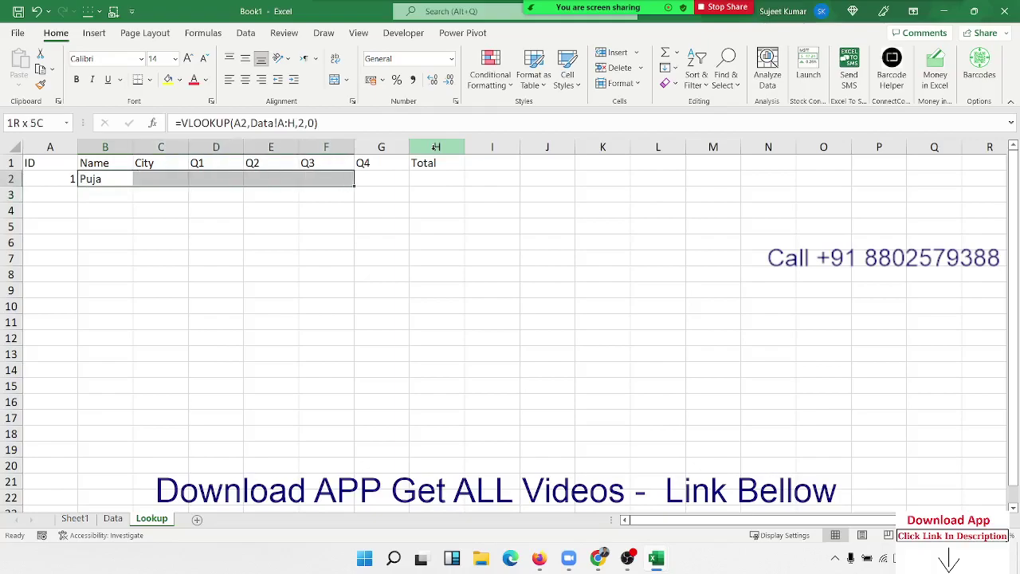
key("Left")
key("Right")
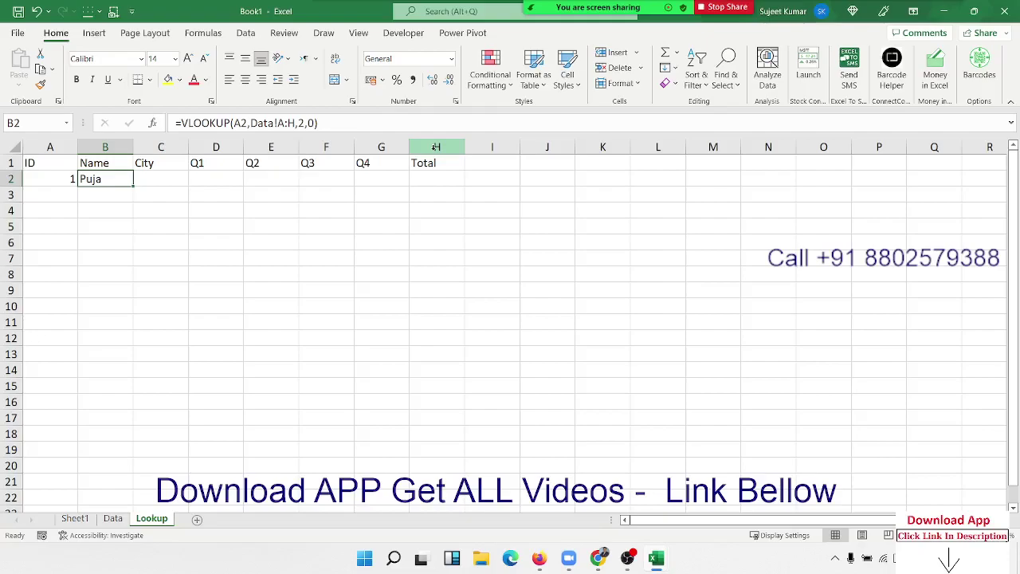
key("F2")
key("Escape")
key("Delete")
key("Right")
key("Right")
key("Right")
key("Right")
key("Right")
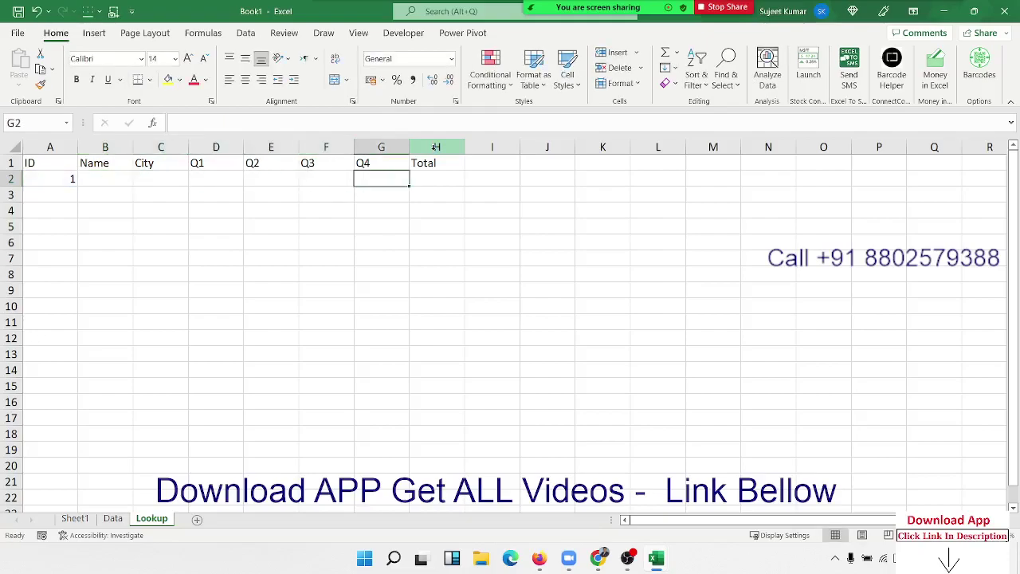
Try ID 5 in A2, check the B2:H2 result area, then clear A2.
key("Left")
key("Left")
key("Left")
key("Left")
key("Left")
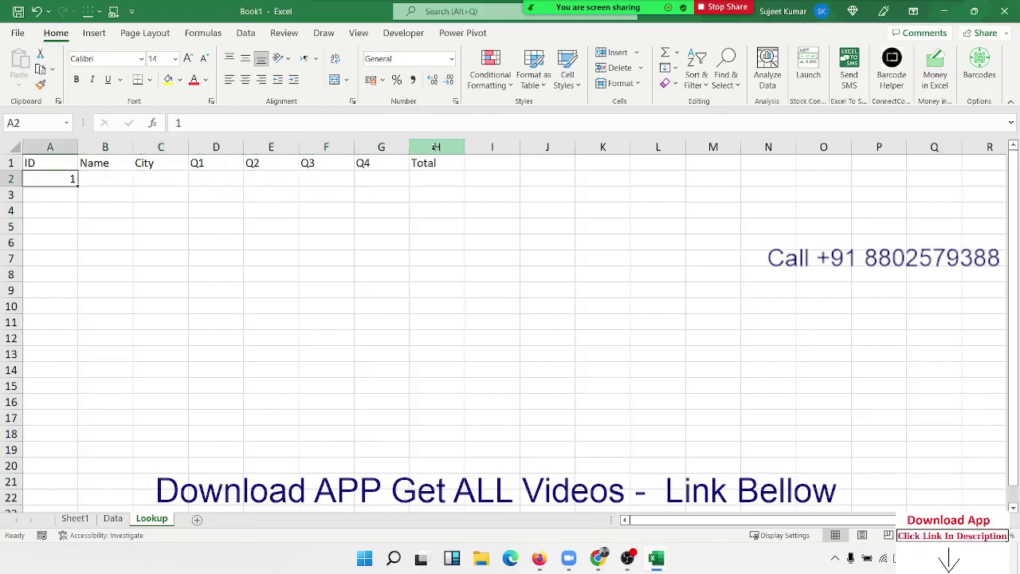
type("5")
key("Return")
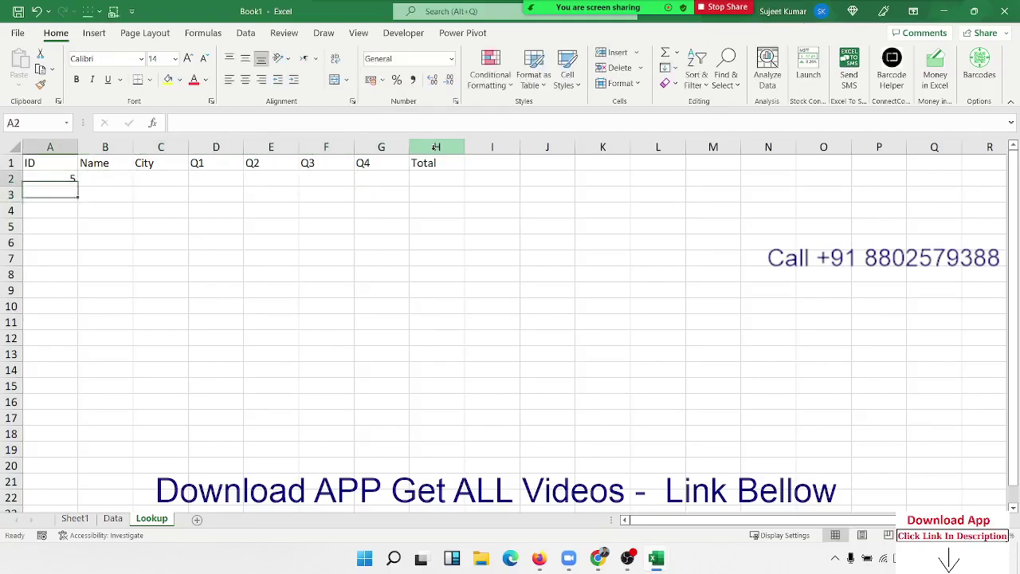
key("Up")
key("Right")
key("shift+Right")
key("shift+Right")
key("shift+Right")
key("shift+Right")
key("shift+Right")
key("shift+Right")
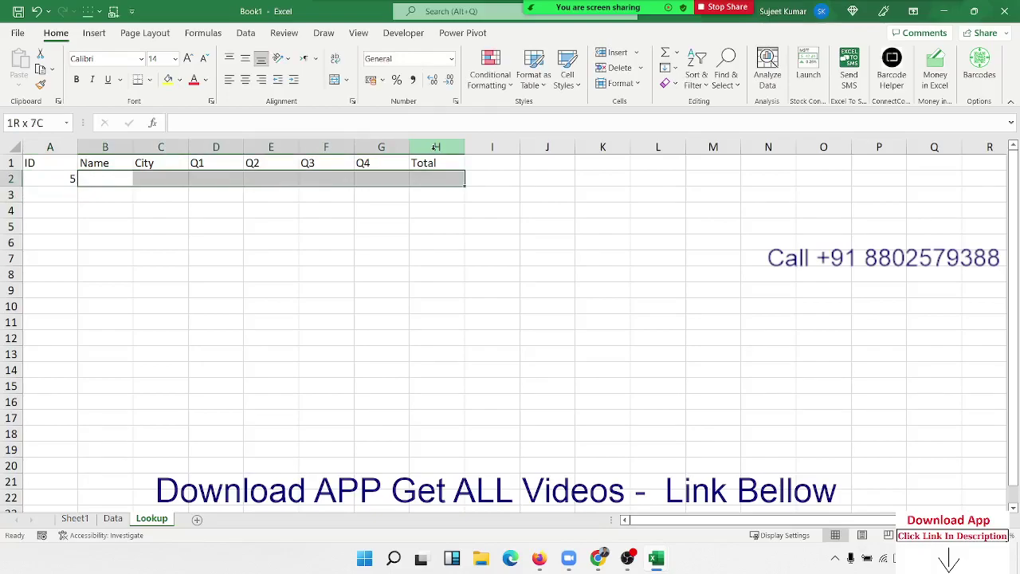
key("Left")
key("Delete")
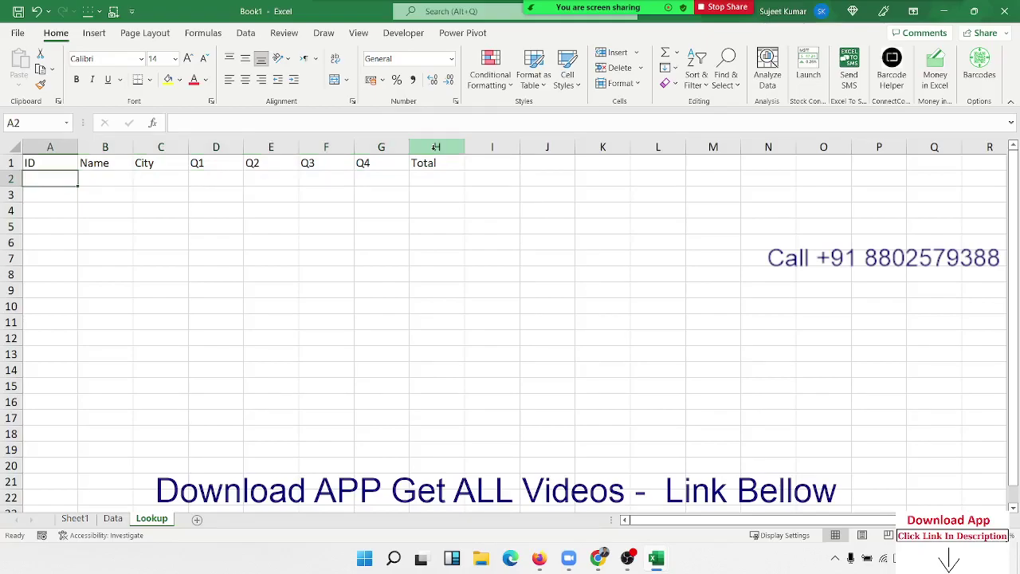
Open the Lookup sheet's code via View Code and maximize the VBA editor.
right_click(157, 522)
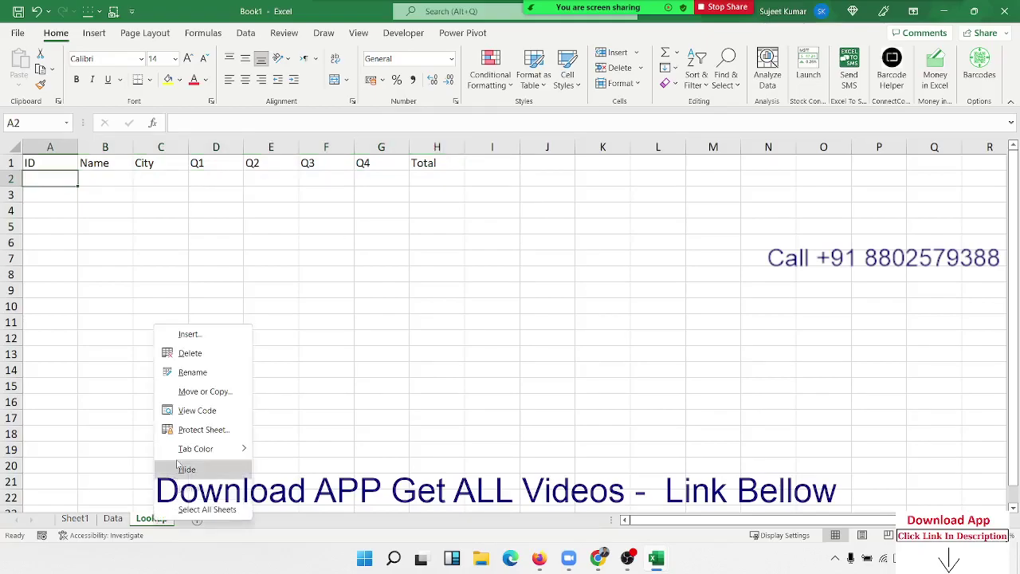
left_click(195, 410)
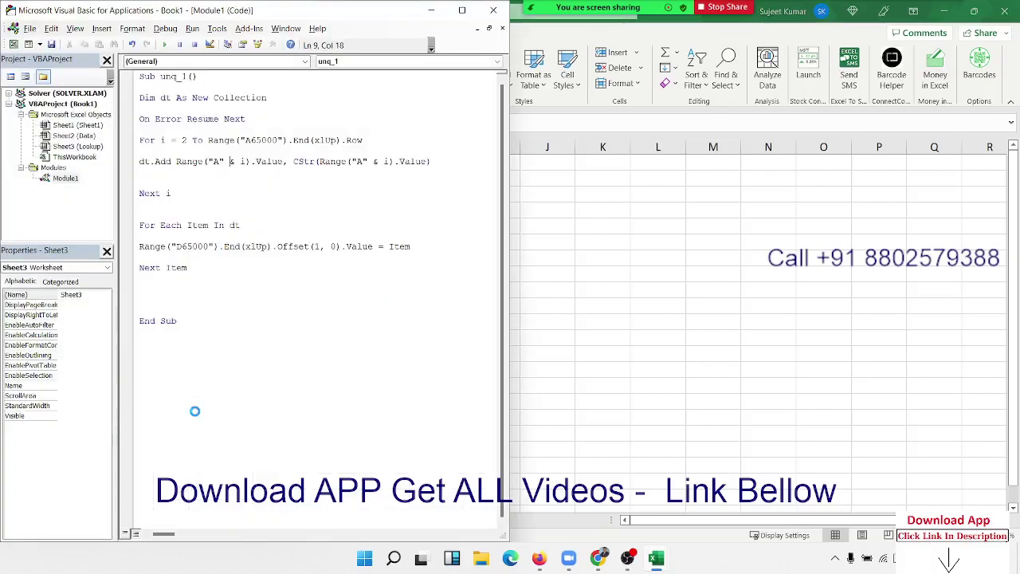
left_click(464, 11)
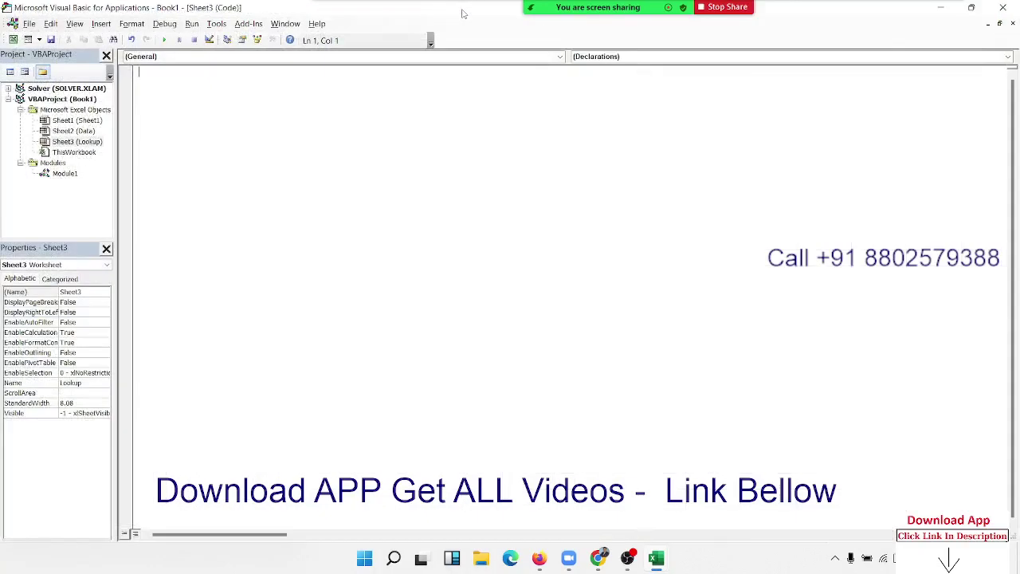
Add a Worksheet_Change event procedure and delete the SelectionChange stub.
left_click(337, 57)
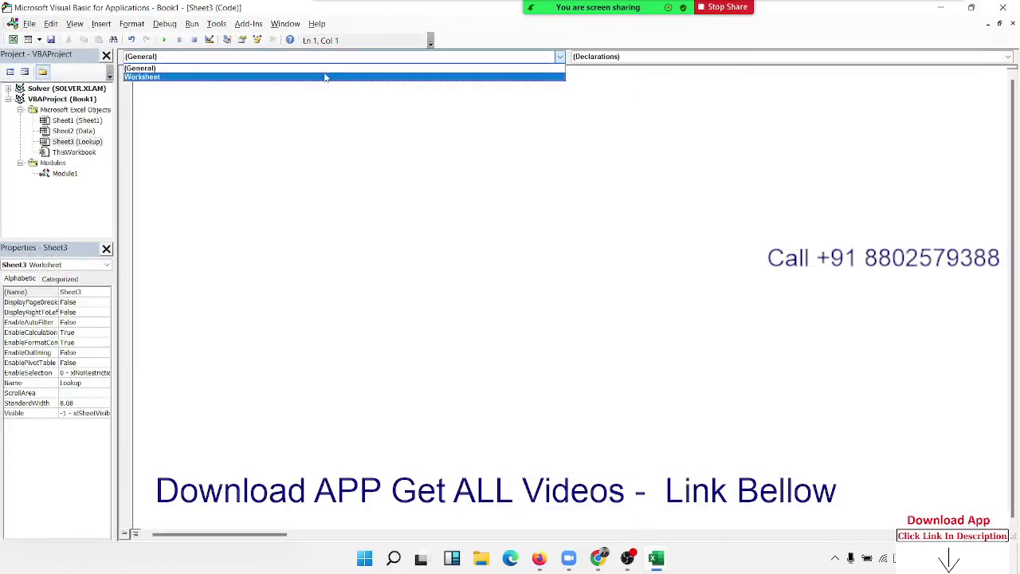
left_click(326, 77)
left_click(594, 56)
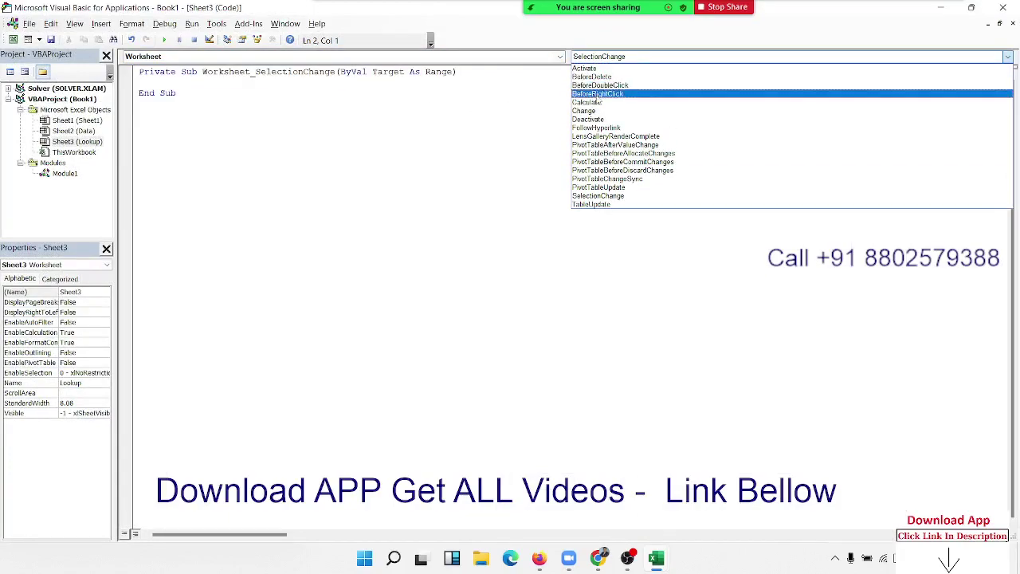
left_click(594, 112)
left_click(221, 144)
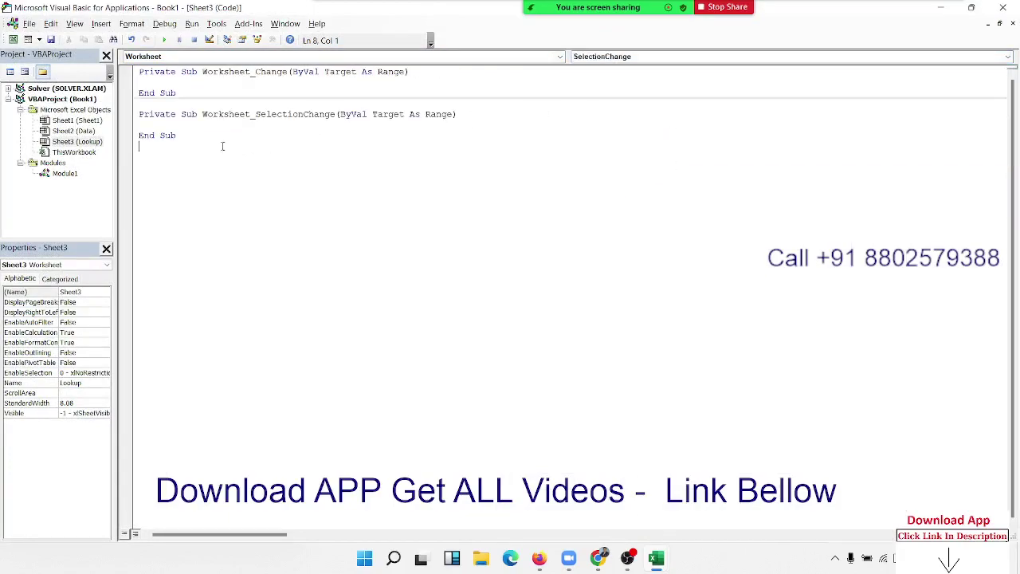
left_click_drag(192, 136, 139, 107)
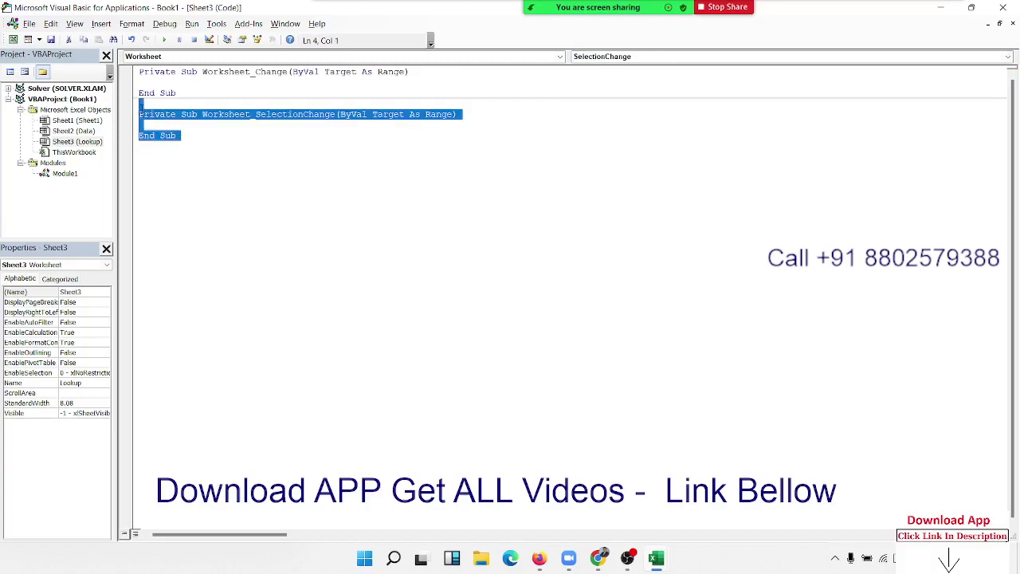
key("Delete")
key("Up")
key("Up")
Write an If Target.Column = 1 Then … End If block inside Worksheet_Change.
key("Up")
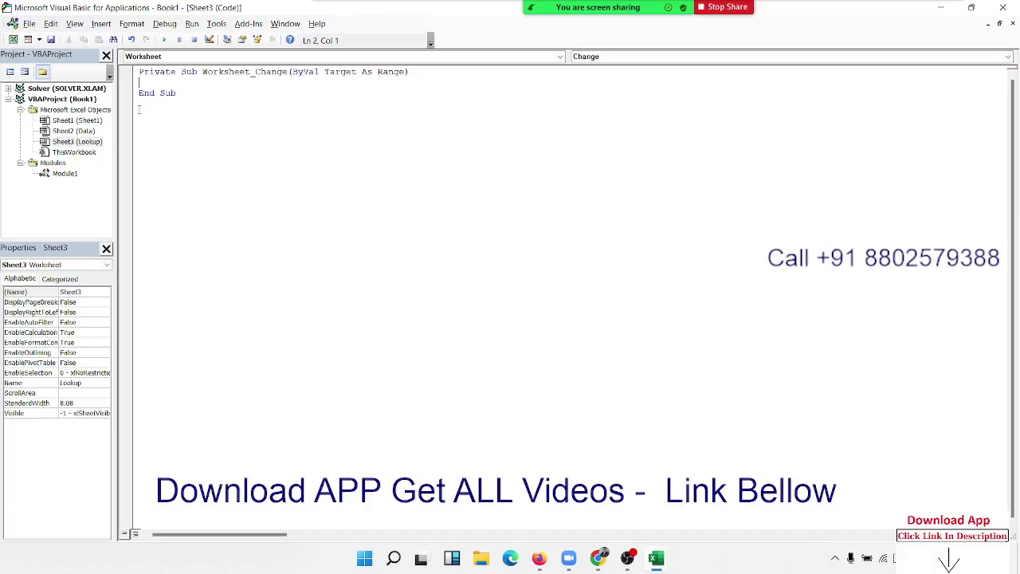
key("Return")
key("Return")
key("Return")
key("Up")
key("Up")
type("if ta")
type("r")
type("get")
type(".")
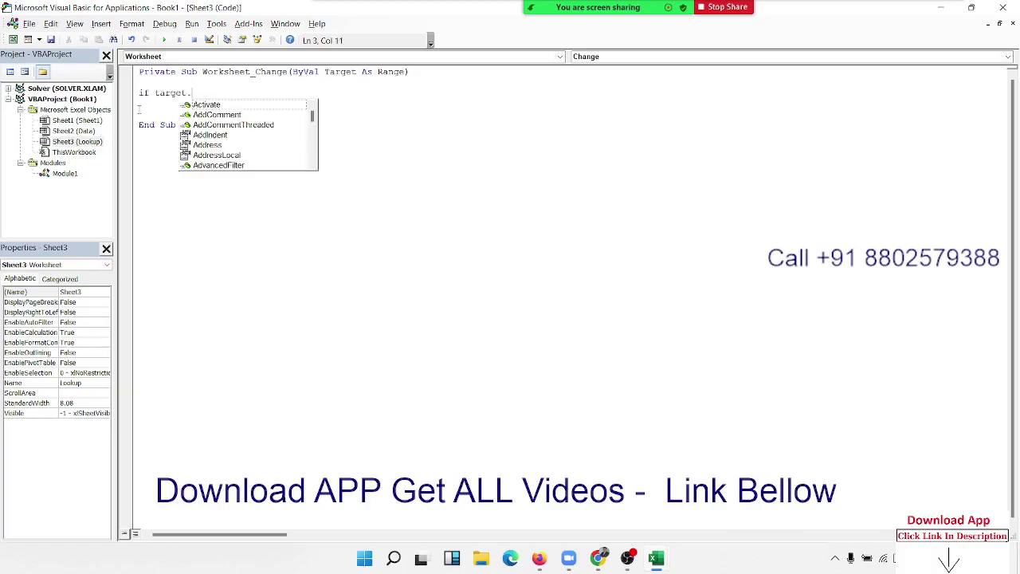
type("col")
key("Tab")
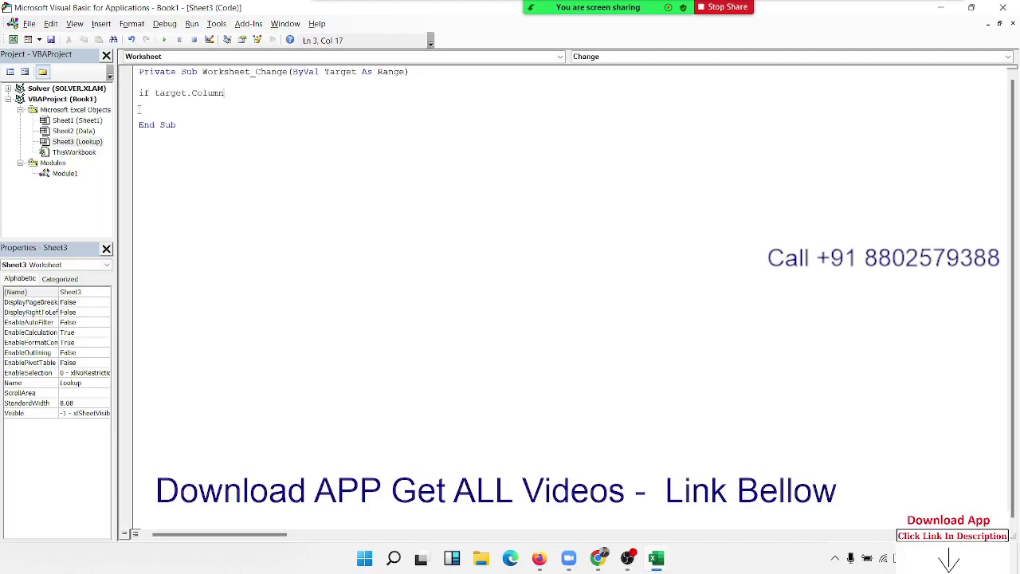
type("=")
type("1 then")
key("Return")
key("Return")
key("Return")
key("Return")
type("end if")
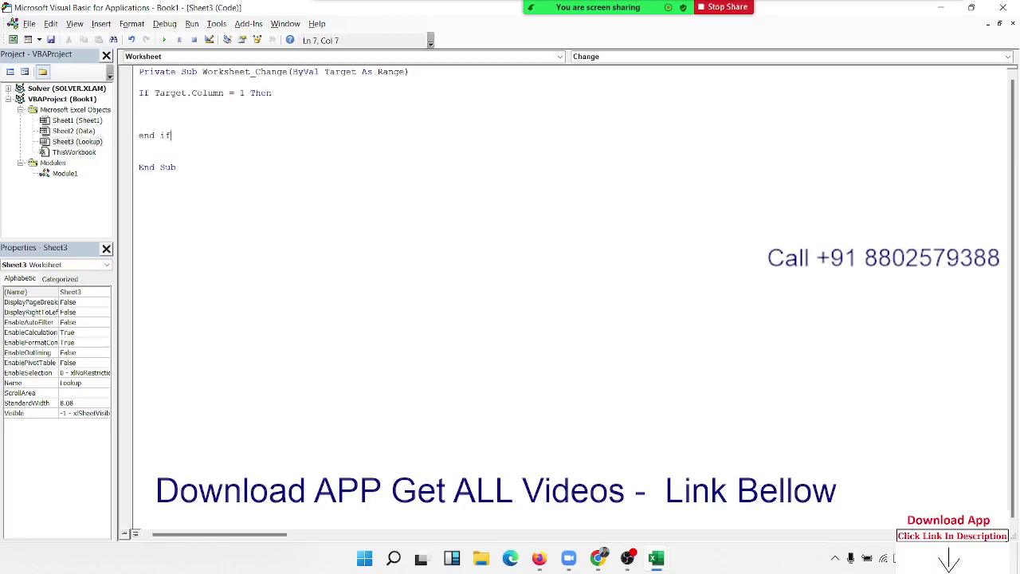
Begin a For i = 1 to Range("A… loop line inside the If block.
left_click(139, 114)
key("Return")
key("Return")
left_click(139, 114)
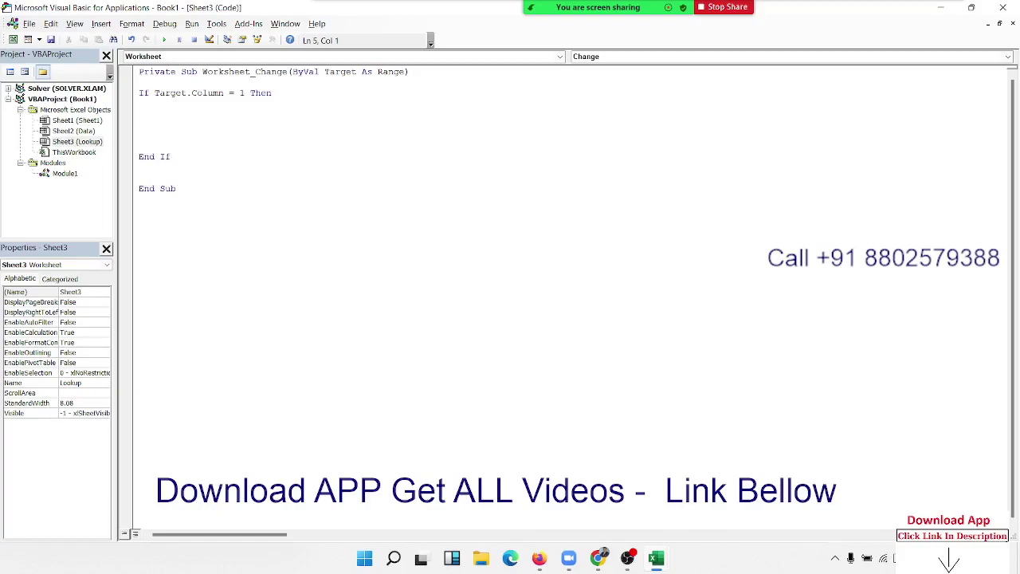
type("for ")
type("ea")
type("c")
type("h")
key("BackSpace")
key("BackSpace")
key("BackSpace")
key("BackSpace")
key("BackSpace")
type("i = 1 ")
type("to ")
type("rang")
type("e(\"")
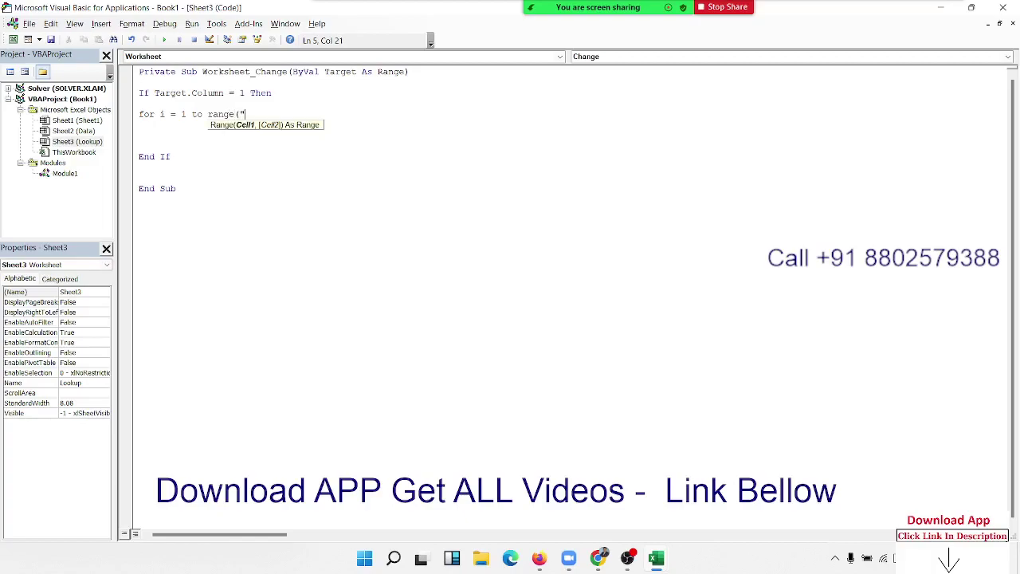
type("A")
Rewrite the loop header as For i = 1 To Sheets("Data").Range("A65000").End(xlUp).Row.
key("BackSpace")
key("BackSpace")
key("BackSpace")
key("BackSpace")
key("BackSpace")
key("BackSpace")
key("BackSpace")
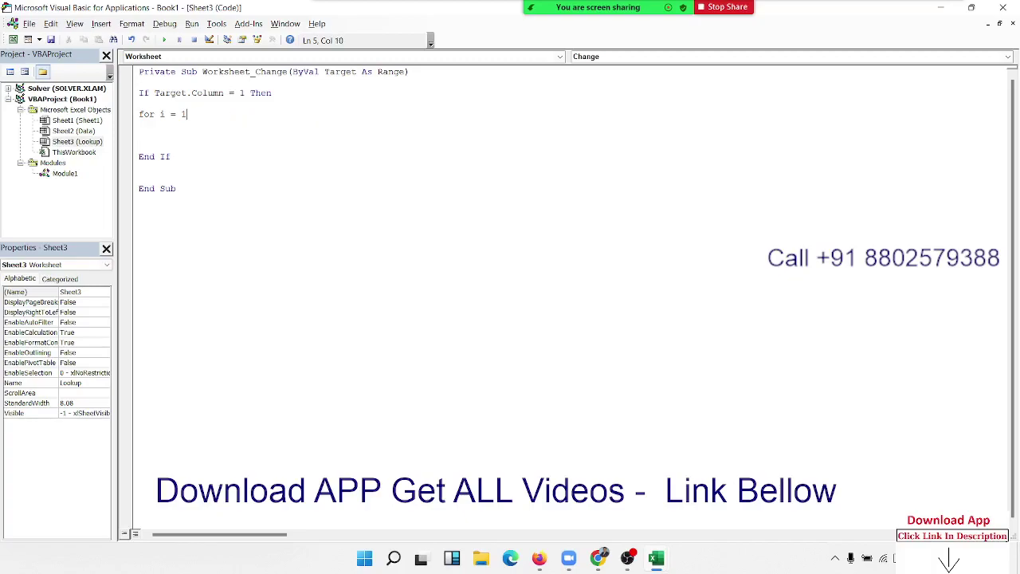
key("BackSpace")
key("BackSpace")
key("BackSpace")
key("BackSpace")
key("BackSpace")
key("BackSpace")
key("BackSpace")
key("BackSpace")
key("BackSpace")
type("ta")
type("rg")
key("BackSpace")
key("BackSpace")
key("BackSpace")
key("BackSpace")
type("f")
type("or i")
type("= 1")
type(" to ")
type("s")
type("heets")
type("(\"Data")
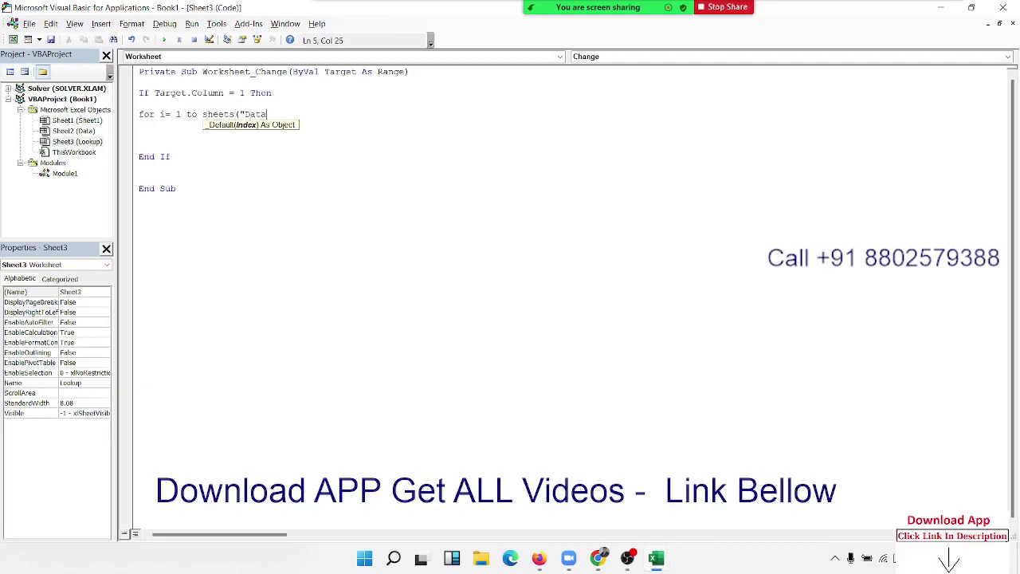
type("\").")
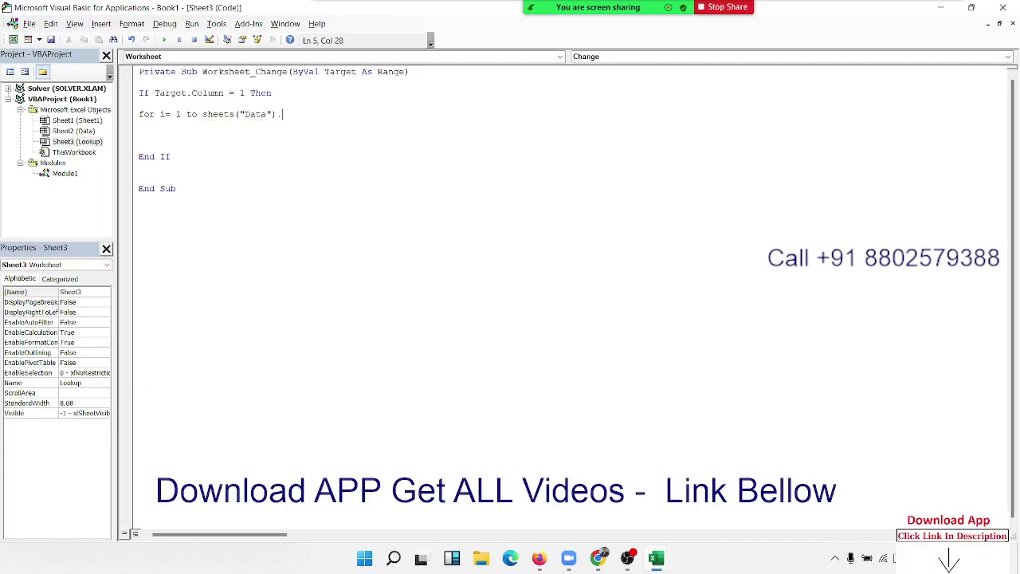
type("range(")
type("\"A1")
key("BackSpace")
type("65000\"")
type(").end(x")
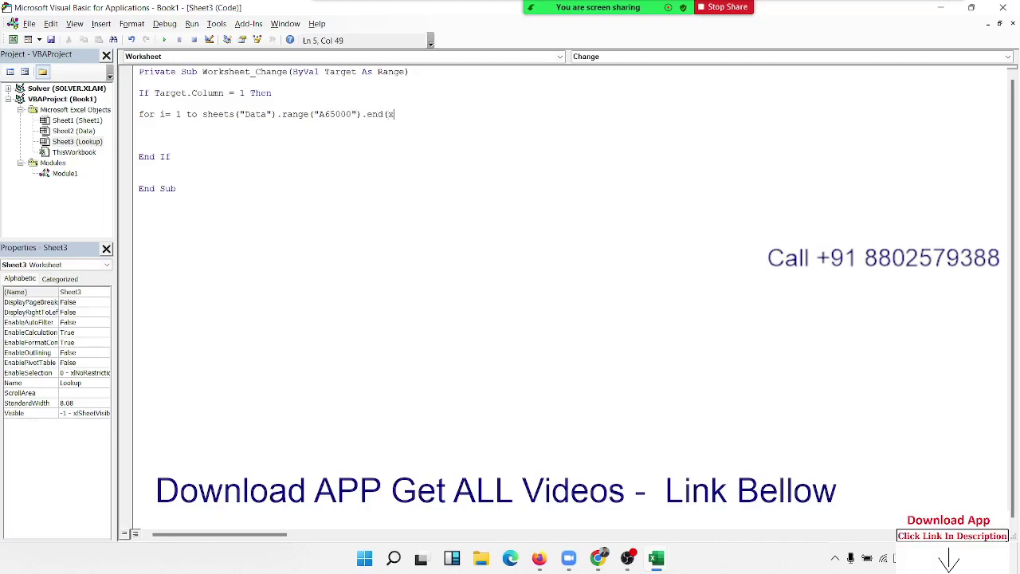
type("lup).")
type("ro")
type("w")
Close the loop with Next i, leaving a blank line inside it.
key("Return")
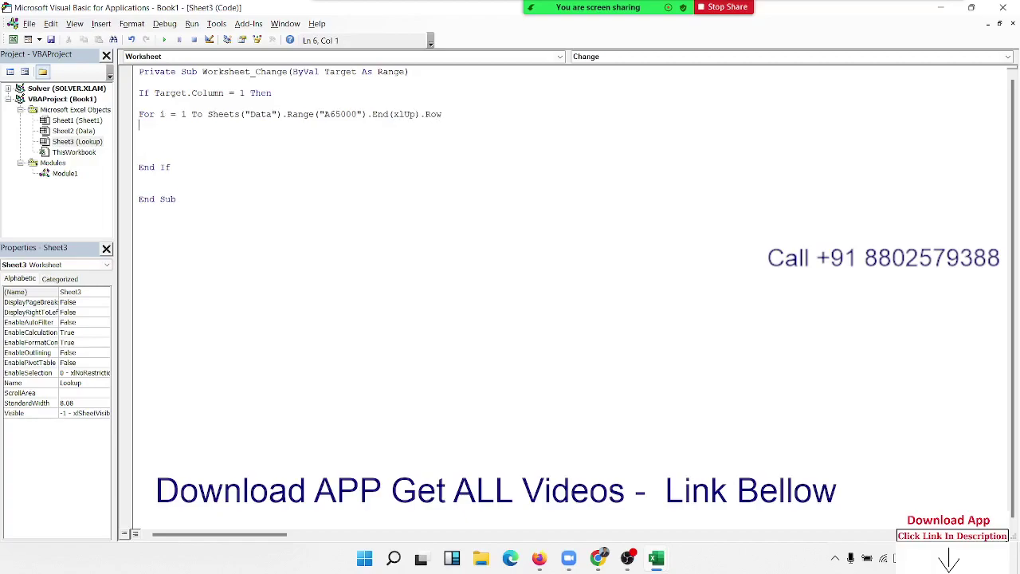
key("Return")
key("Return")
type("n")
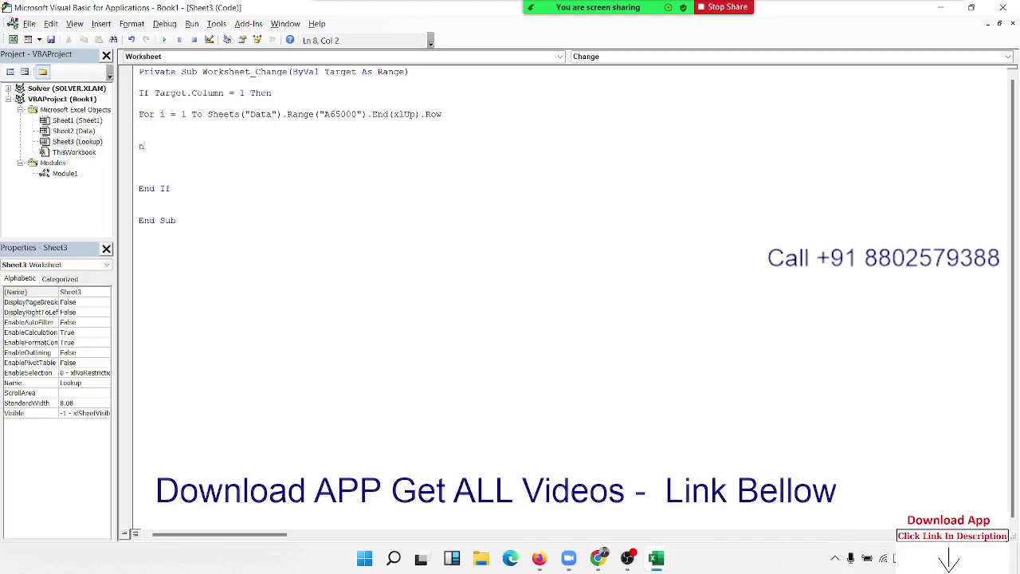
type("ext i")
key("Return")
key("Return")
key("Up")
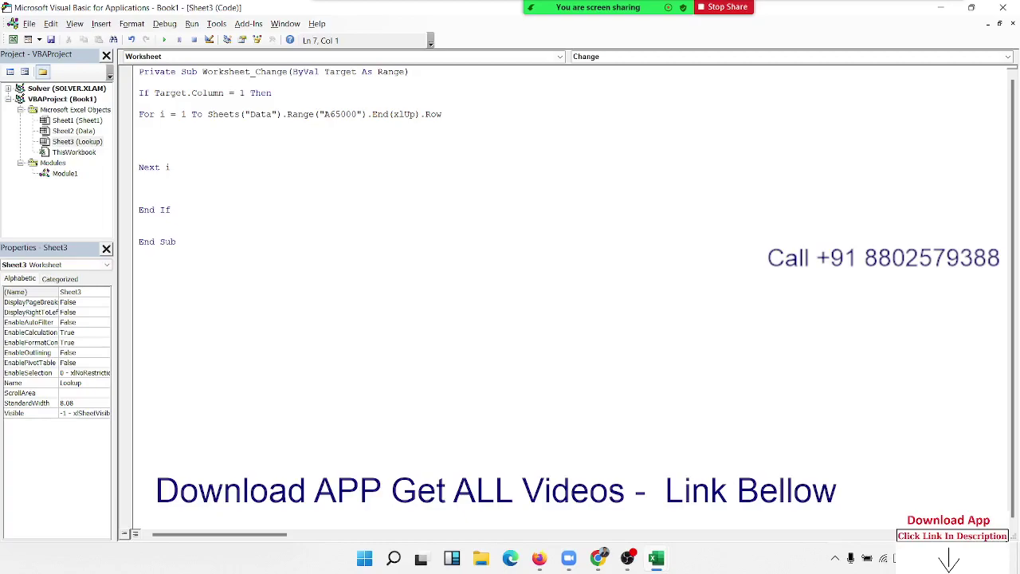
Start If Target.Value = and paste the Sheets("Data").Range reference copied from the For line.
type("if ")
type("target")
type(".v")
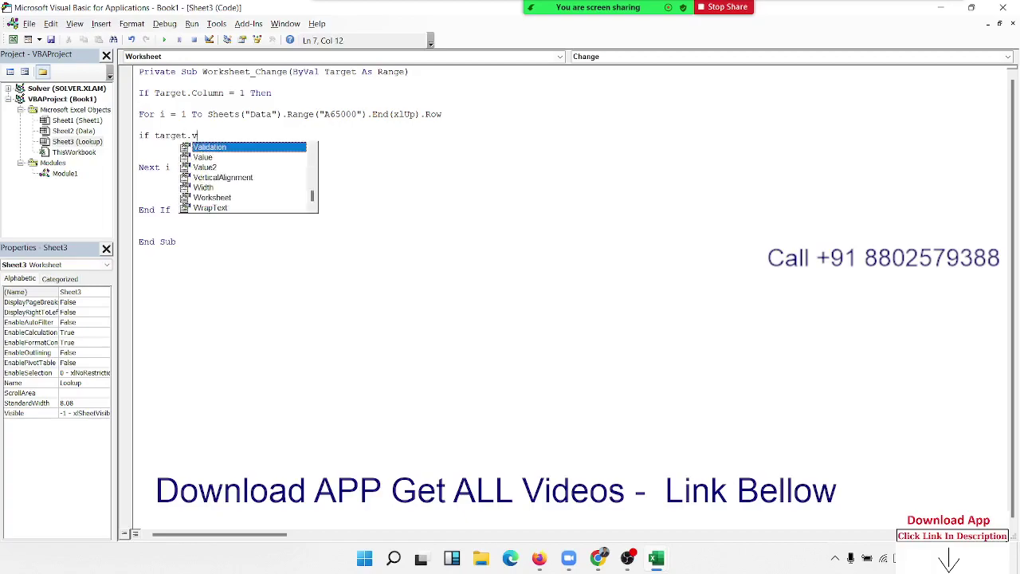
key("Tab")
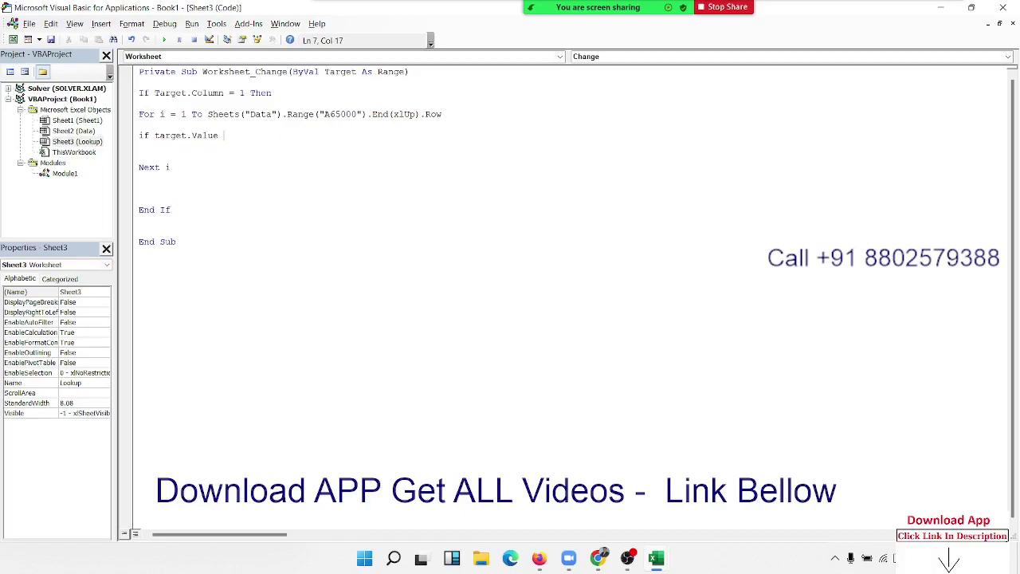
left_click(369, 114)
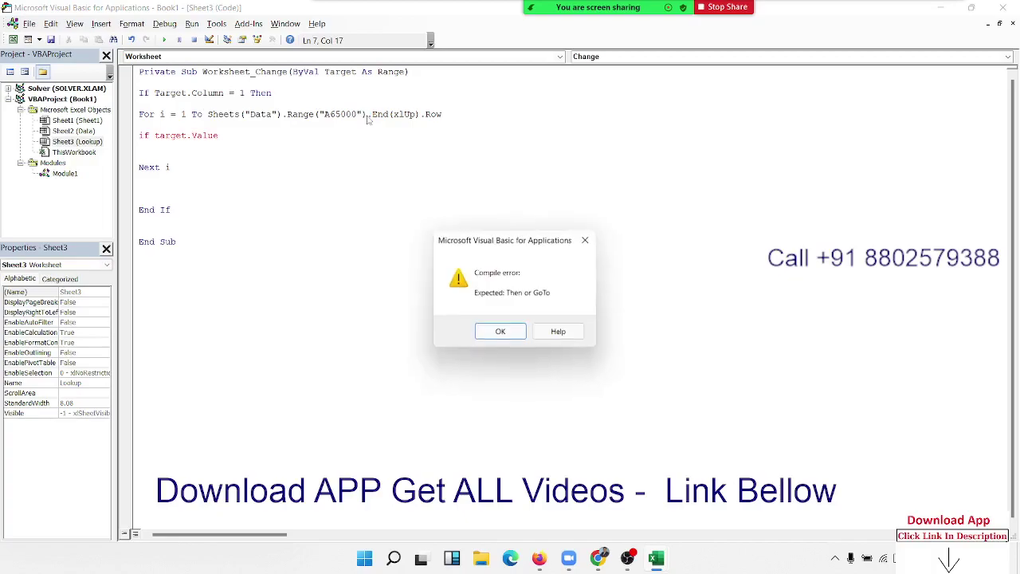
key("Return")
left_click_drag(367, 114, 208, 118)
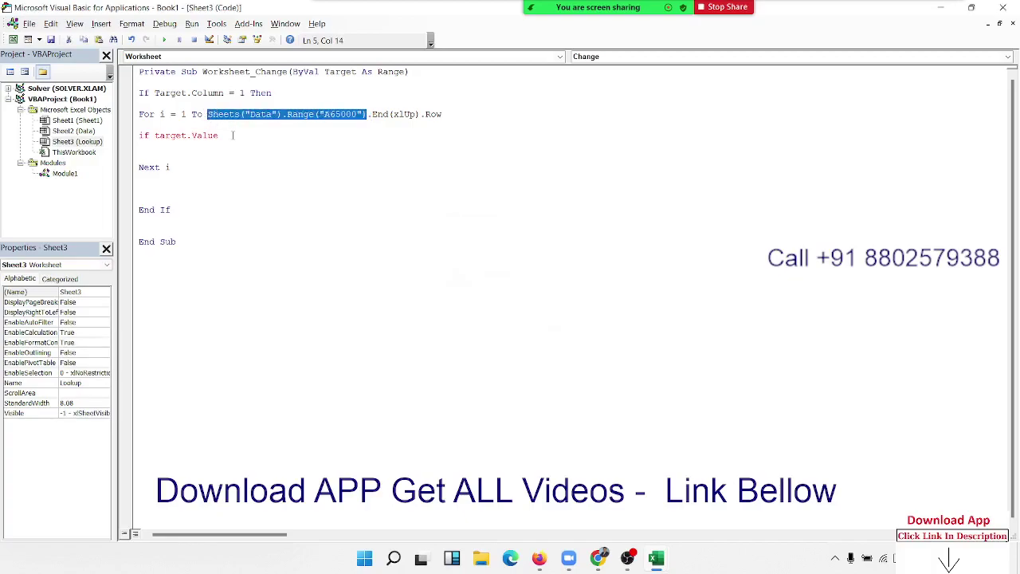
left_click(233, 135)
type("=")
type("Sheets(\"Data\").Range(\"A65000\")")
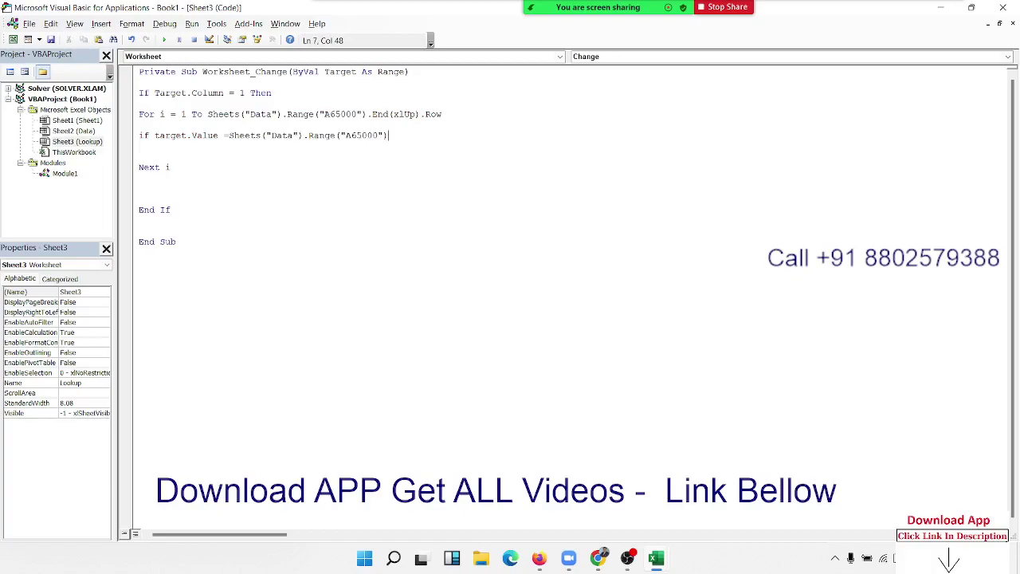
Change the pasted reference to Range("A" & i).Value Then and open a new line.
left_click(229, 135)
left_click(355, 135)
key("Delete")
key("Delete")
key("Delete")
key("Delete")
key("Delete")
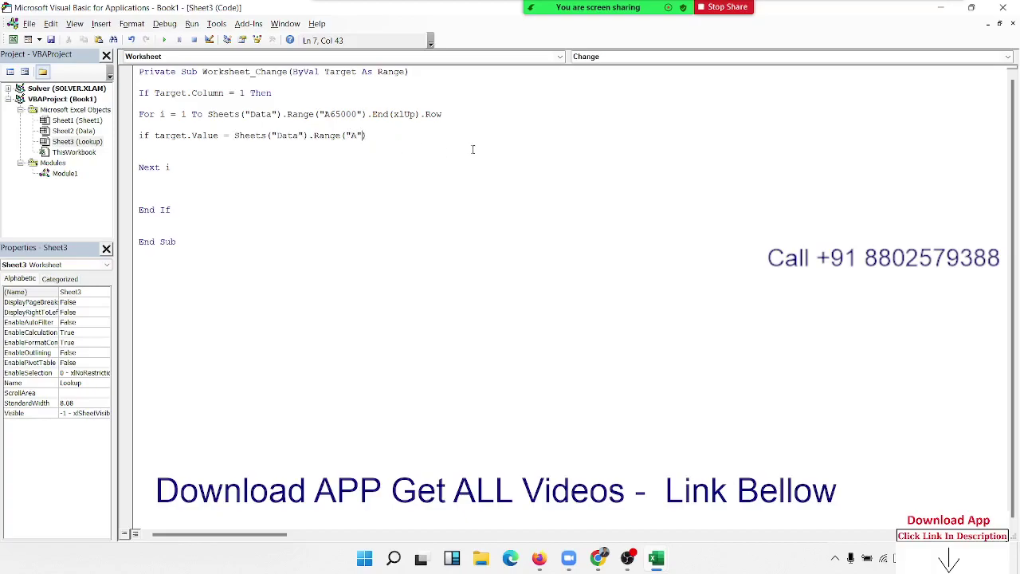
type("& i")
key("End")
type("alue th")
type("en")
key("Return")
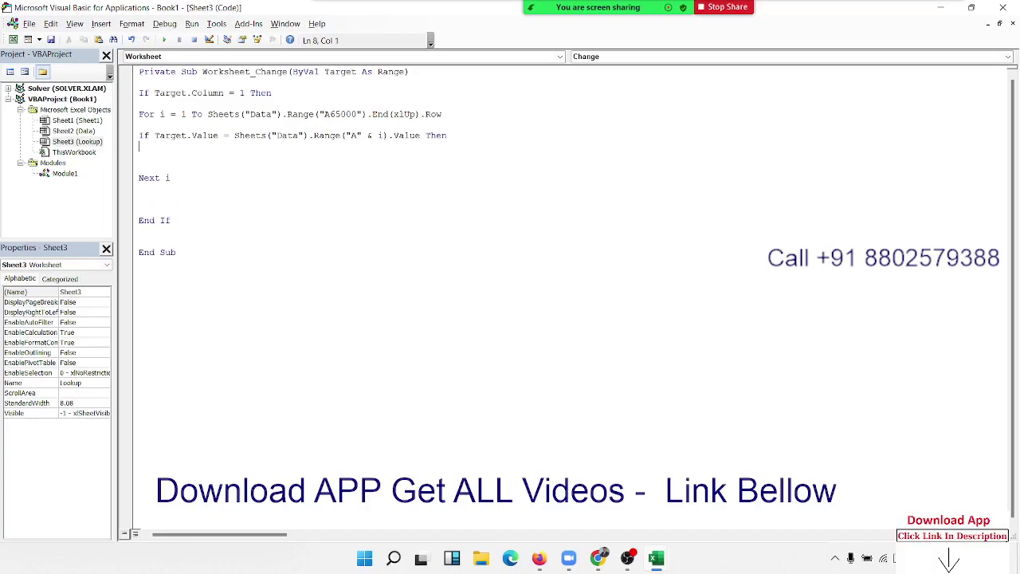
type("tar")
type("get")
key("BackSpace")
key("BackSpace")
key("BackSpace")
key("BackSpace")
key("BackSpace")
key("BackSpace")
Add a blank line under the Worksheet_Change header, discarding a partial Dim declaration.
left_click(286, 79)
key("Return")
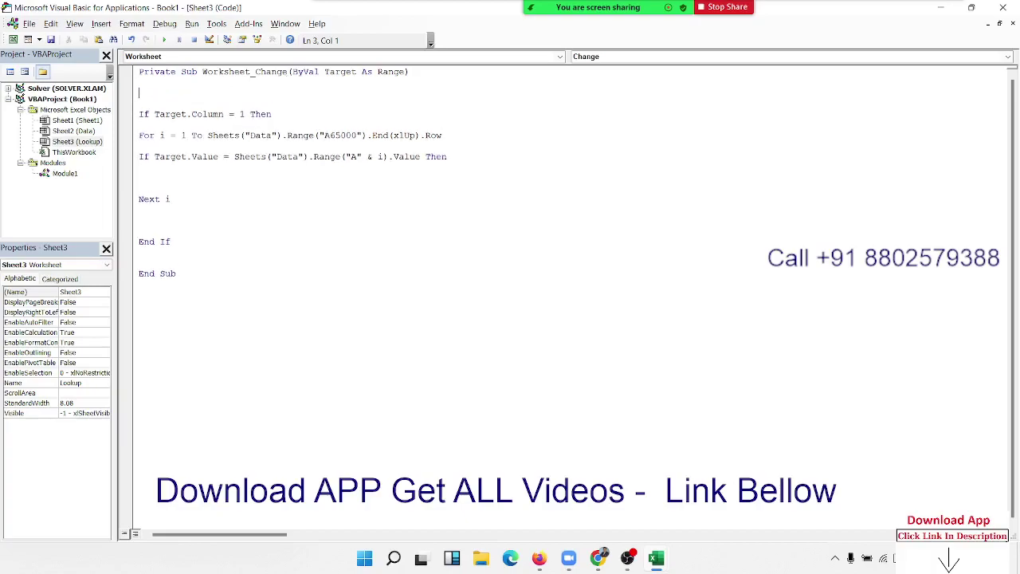
left_click(139, 82)
type("dim r")
type(" as")
type(" ra")
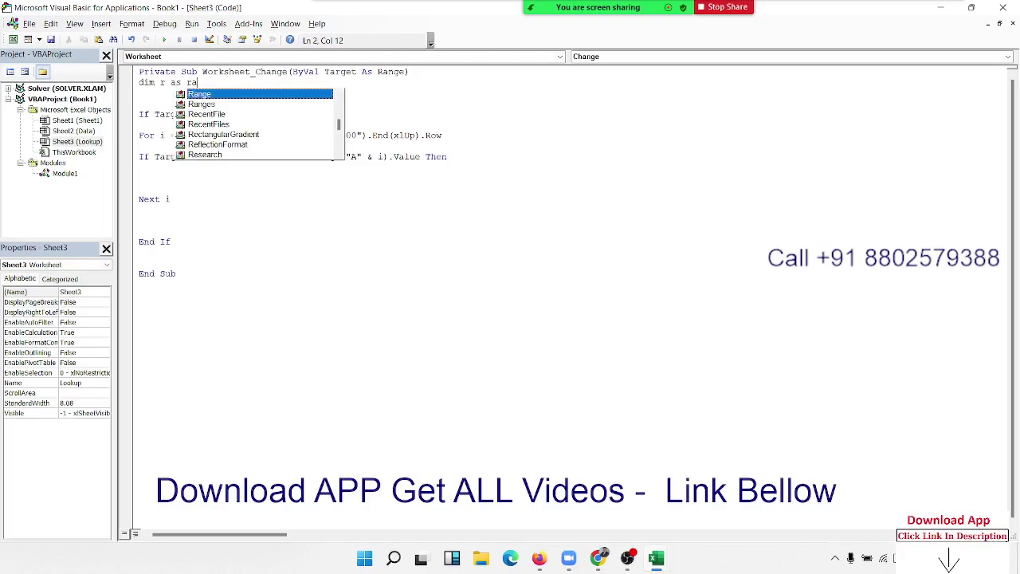
key("BackSpace")
key("BackSpace")
key("BackSpace")
key("BackSpace")
key("BackSpace")
key("BackSpace")
key("BackSpace")
key("BackSpace")
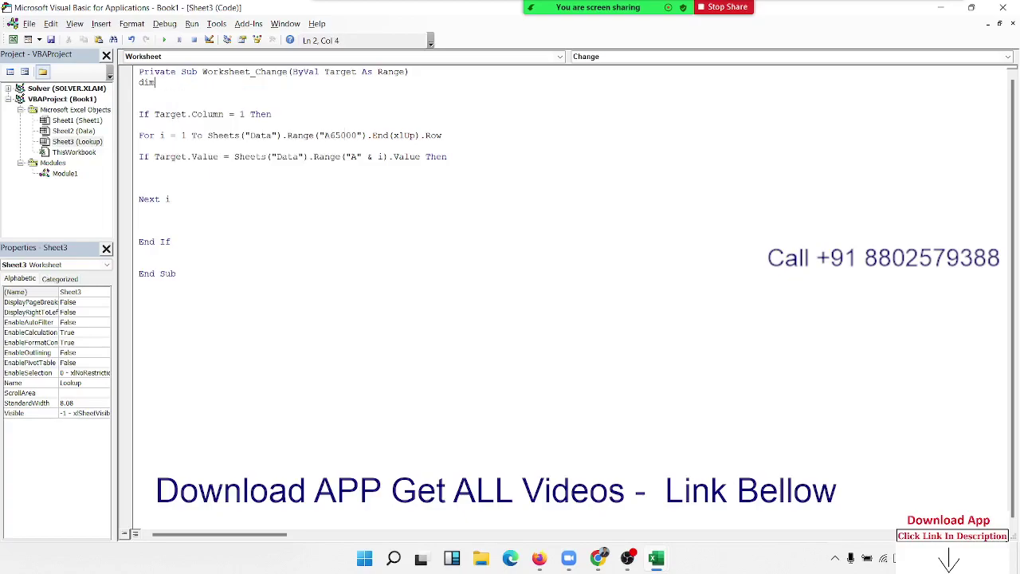
key("BackSpace")
key("BackSpace")
key("BackSpace")
left_click(236, 174)
left_click(161, 167)
Begin the assignment Target.Offset(0,1).Value = below the inner If line.
type("tar")
type("get.")
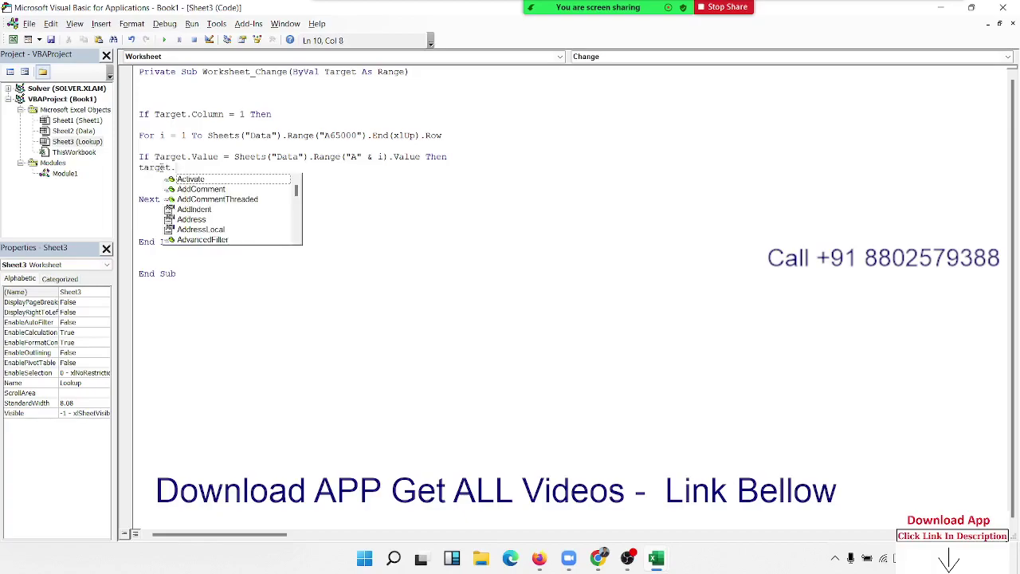
type("Value")
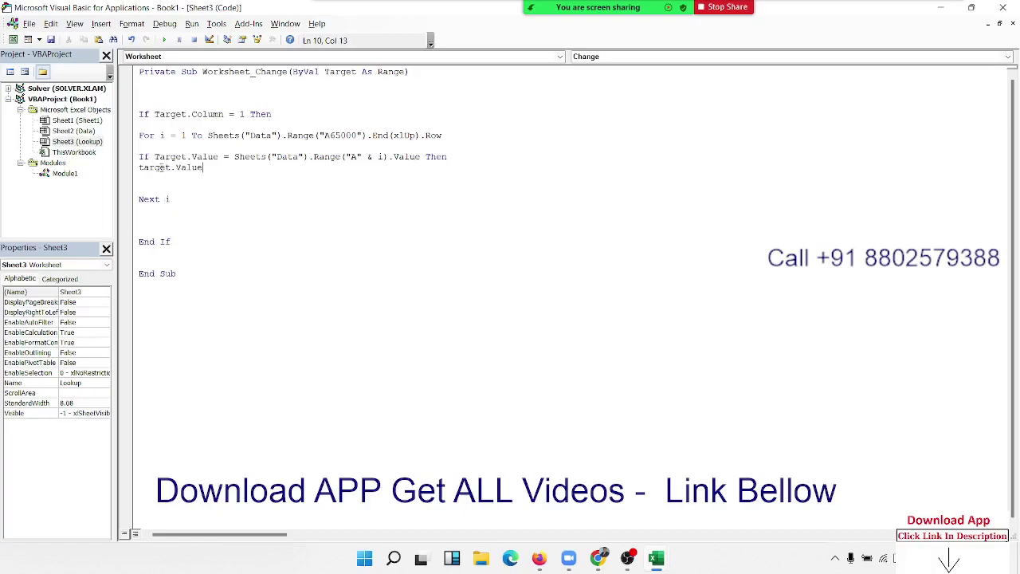
key("BackSpace")
key("BackSpace")
key("BackSpace")
key("BackSpace")
type(".")
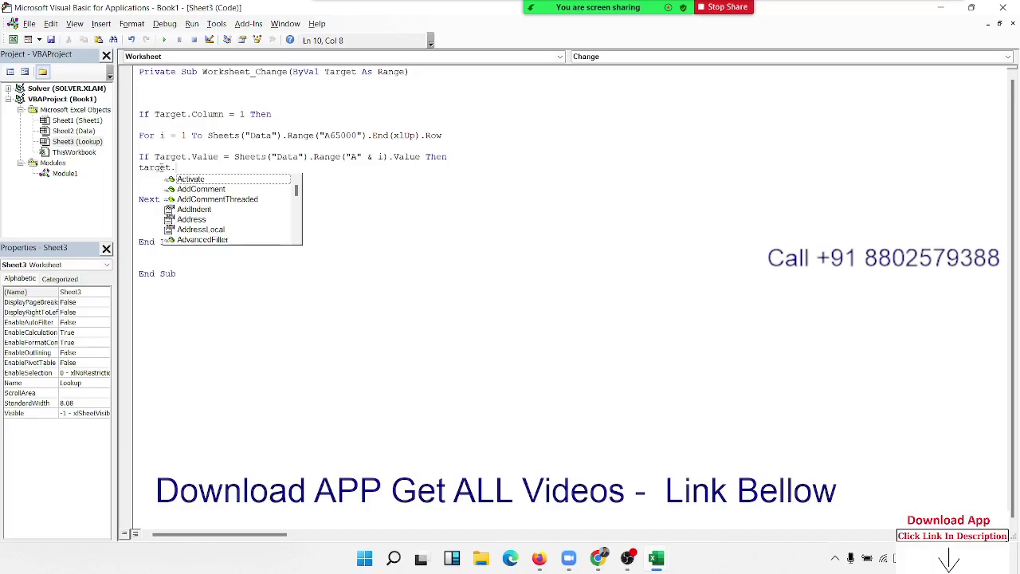
type("Of")
key("Tab")
type("(")
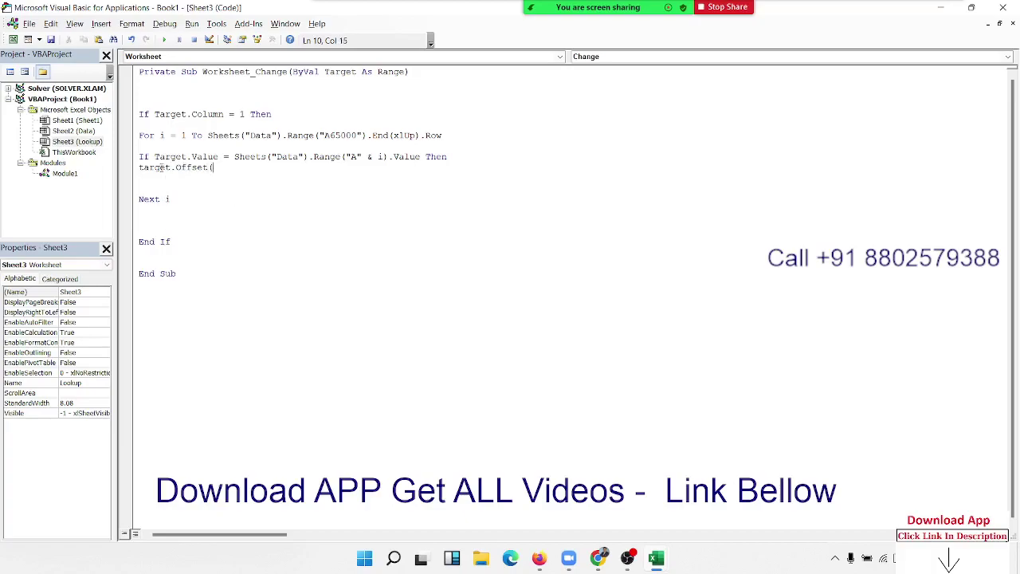
type("0,1")
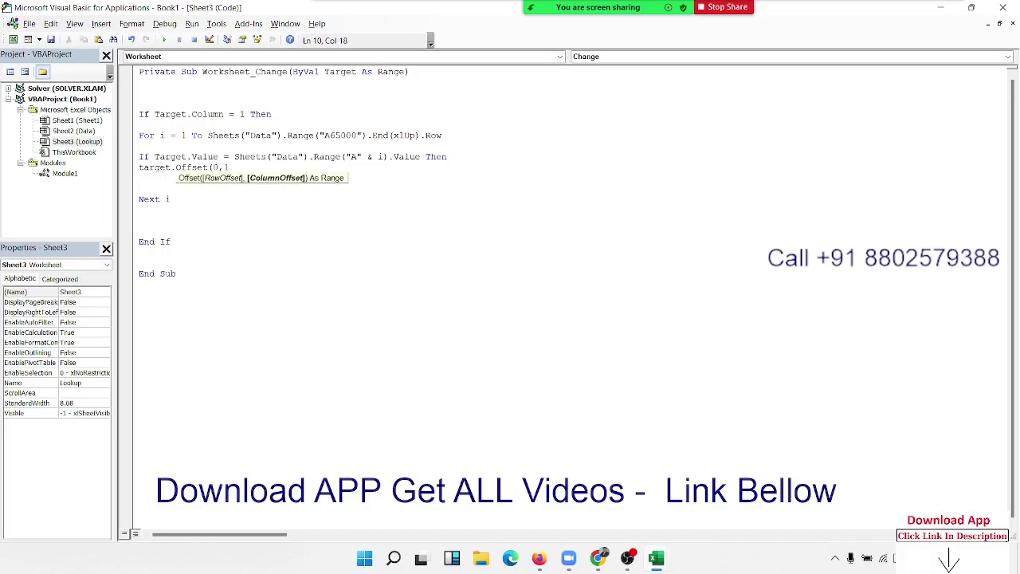
type(").V")
key("Tab")
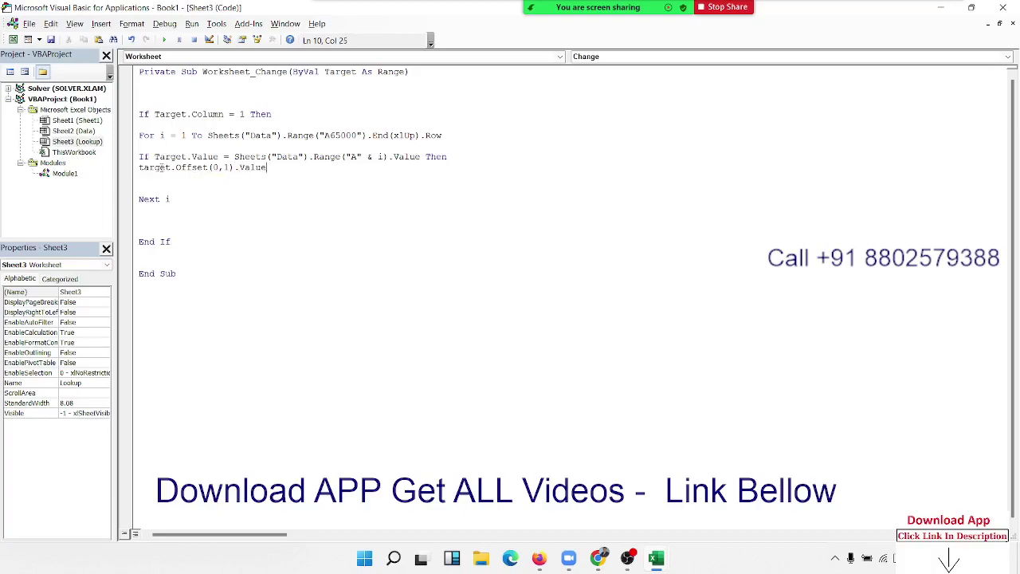
type(" =")
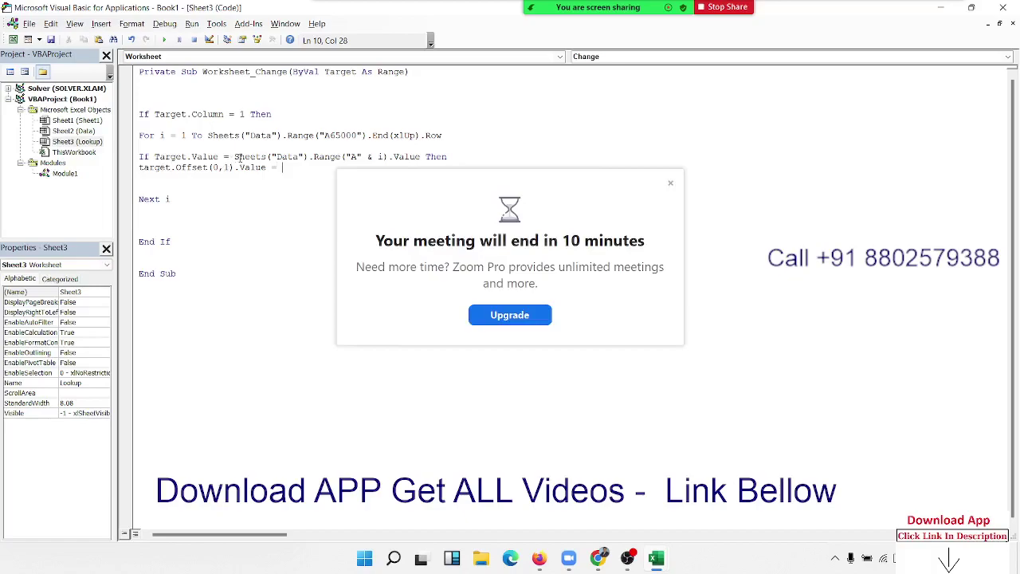
Complete it with the copied Sheets("Data").Range reference, changing column A to B.
left_click(670, 183)
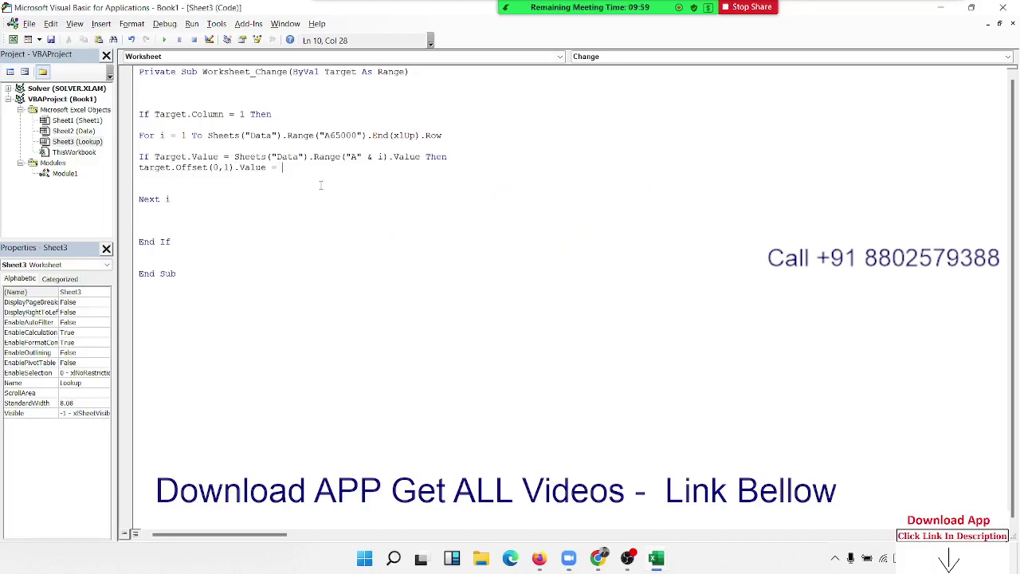
left_click(235, 160)
left_click(500, 331)
left_click_drag(234, 157, 422, 157)
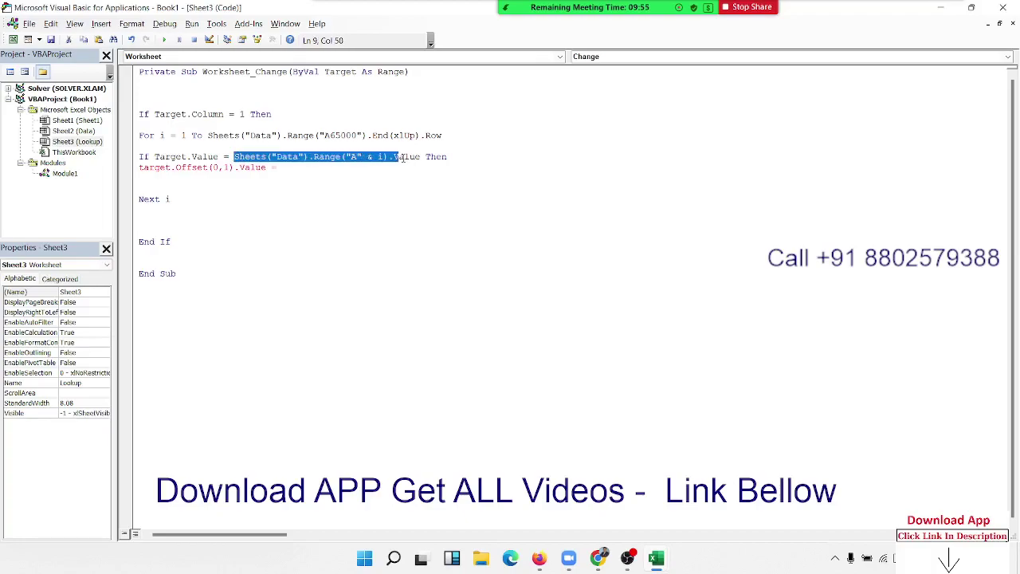
key("ctrl+c")
left_click(279, 167)
key("ctrl+v")
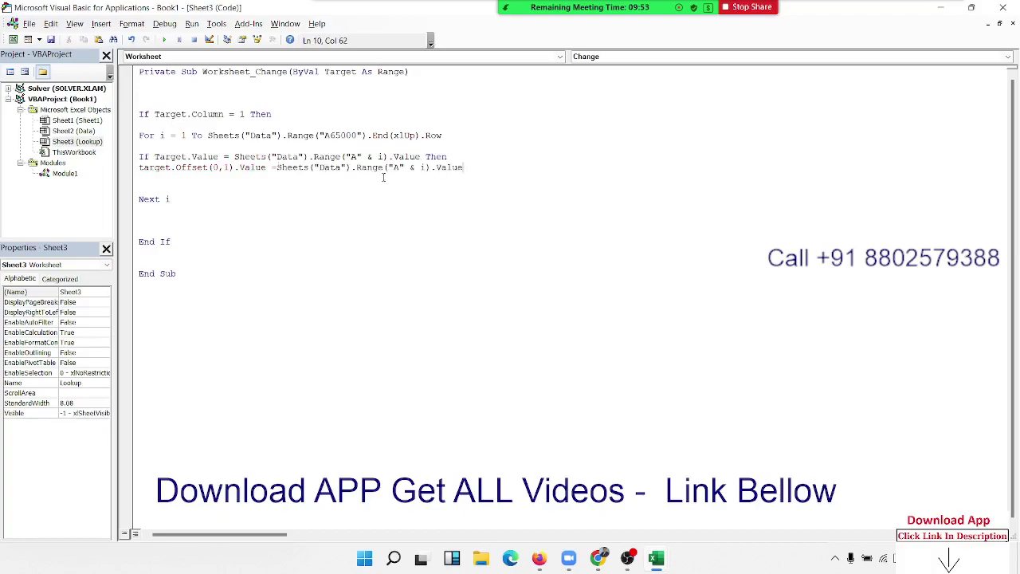
left_click(392, 168)
key("Delete")
type("B")
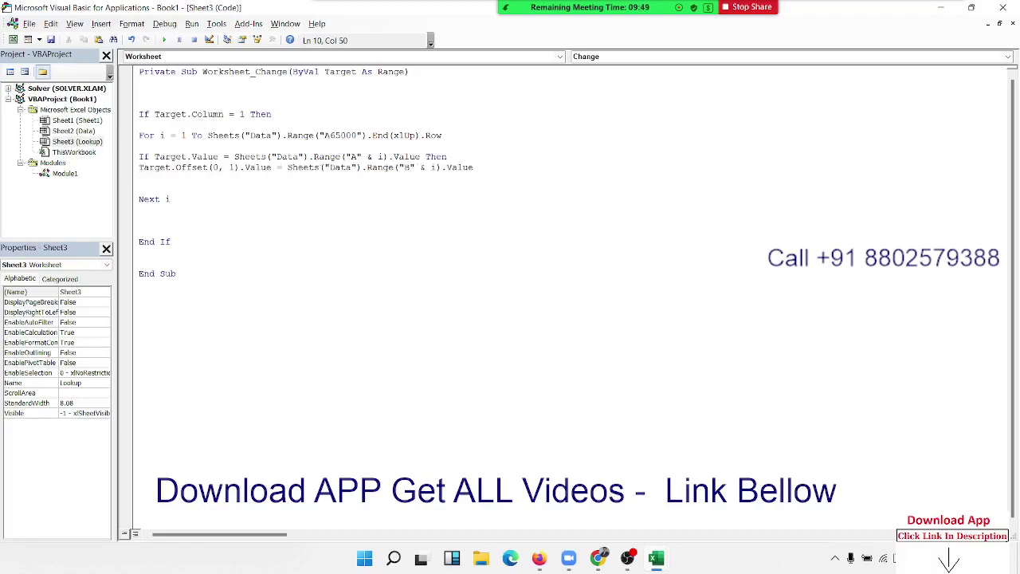
left_click(140, 178)
key("Left")
Copy the Target.Offset assignment line for Data column B and paste several copies below it.
key("Home")
key("shift+Down")
key("ctrl+c")
key("ctrl+v")
key("ctrl+v")
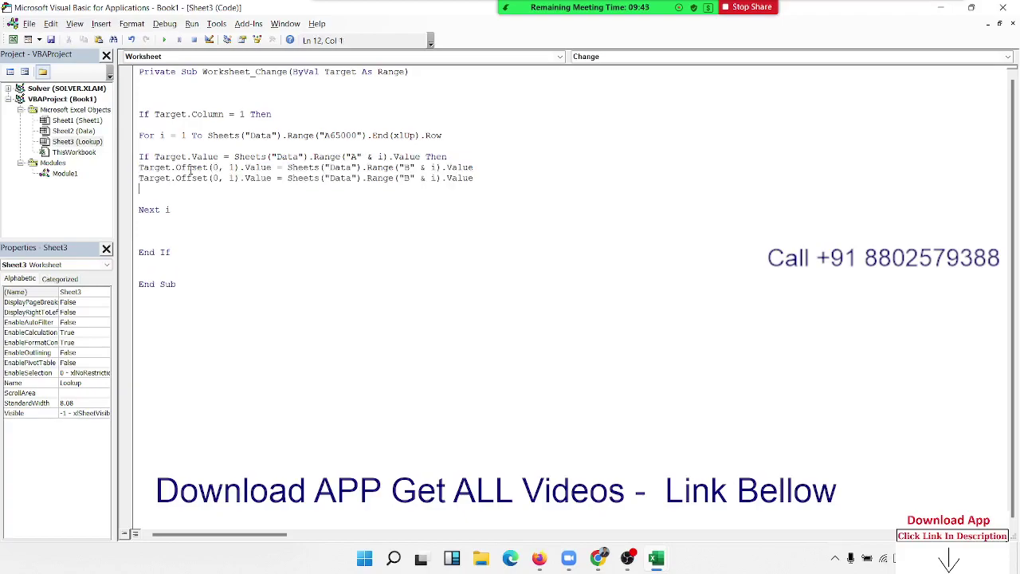
key("ctrl+v")
key("ctrl+v")
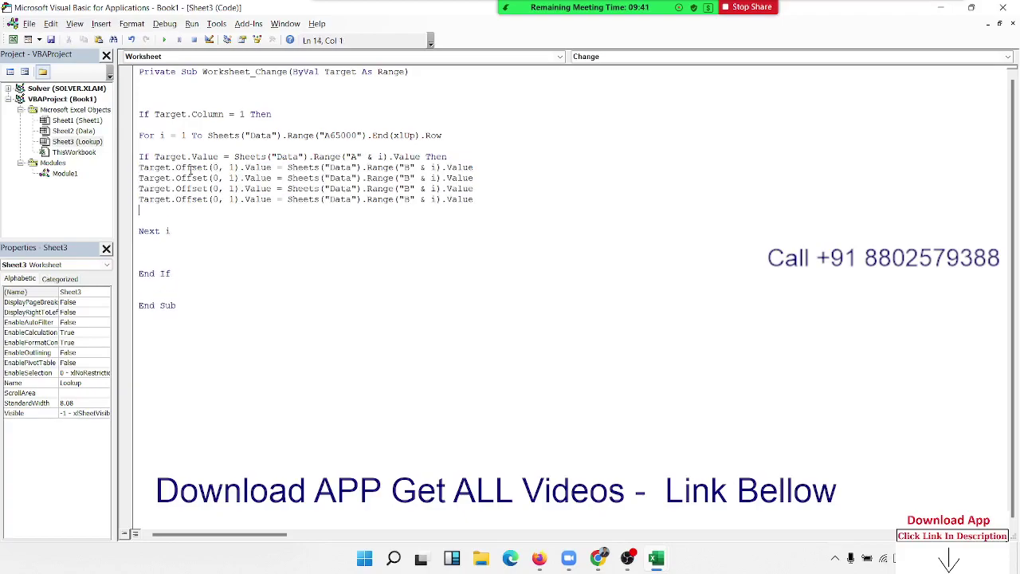
key("ctrl+v")
key("ctrl+v")
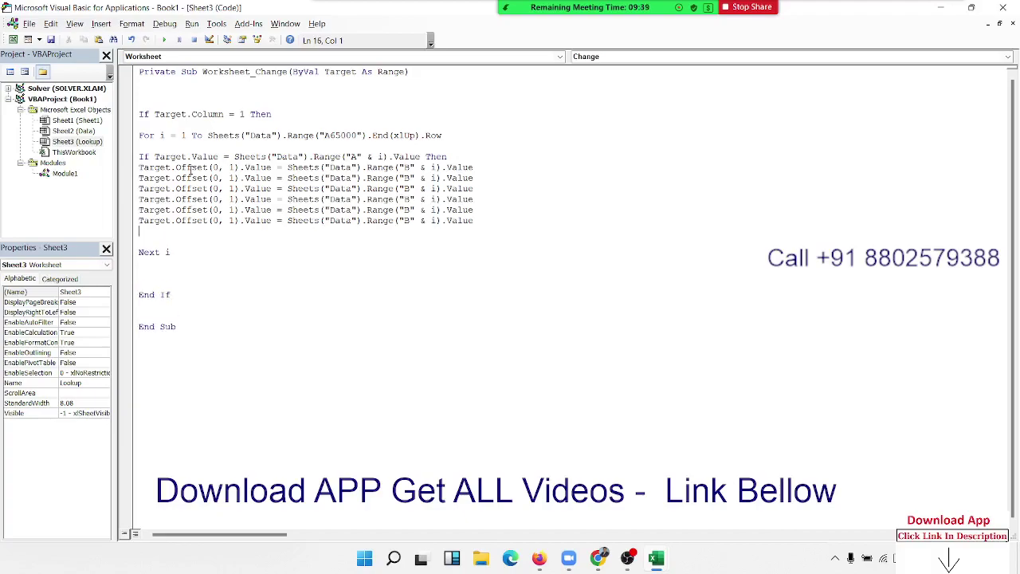
Change the column letter on the second, third and fourth assignment lines to C, D and E.
key("Up")
key("Up")
key("Up")
key("Up")
key("Down")
key("Right")
key("Right")
key("Right")
key("Right")
key("Right")
key("Right")
key("Right")
key("Right")
key("Right")
key("Right")
key("Down")
key("BackSpace")
type("C")
key("Down")
key("BackSpace")
type("D")
key("Down")
key("BackSpace")
type("E")
Change the next two assignment lines to read Data columns F and G.
key("Down")
key("BackSpace")
type("F")
key("Down")
key("BackSpace")
type("G")
left_click_drag(475, 221, 132, 223)
Duplicate the column G assignment line and change the copy's column letter to h.
key("ctrl+c")
key("End")
key("Return")
key("ctrl+v")
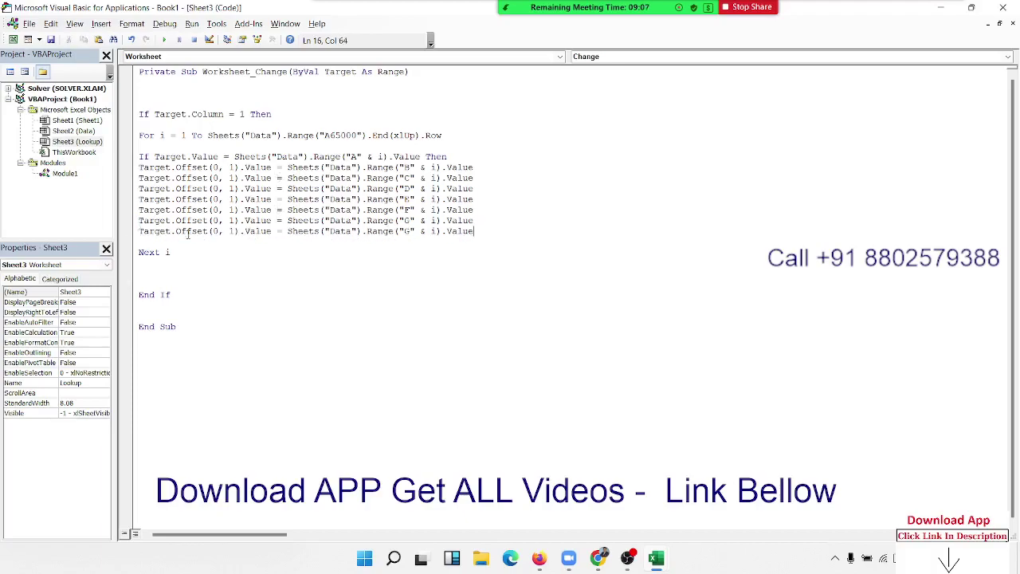
left_click(412, 231)
key("BackSpace")
type("h")
Change the Offset column arguments on lines 11–13 to 2, 3 and 4.
left_click(235, 177)
left_click(229, 178)
type("2")
key("Delete")
key("Down")
type("3")
key("Delete")
key("Down")
key("Delete")
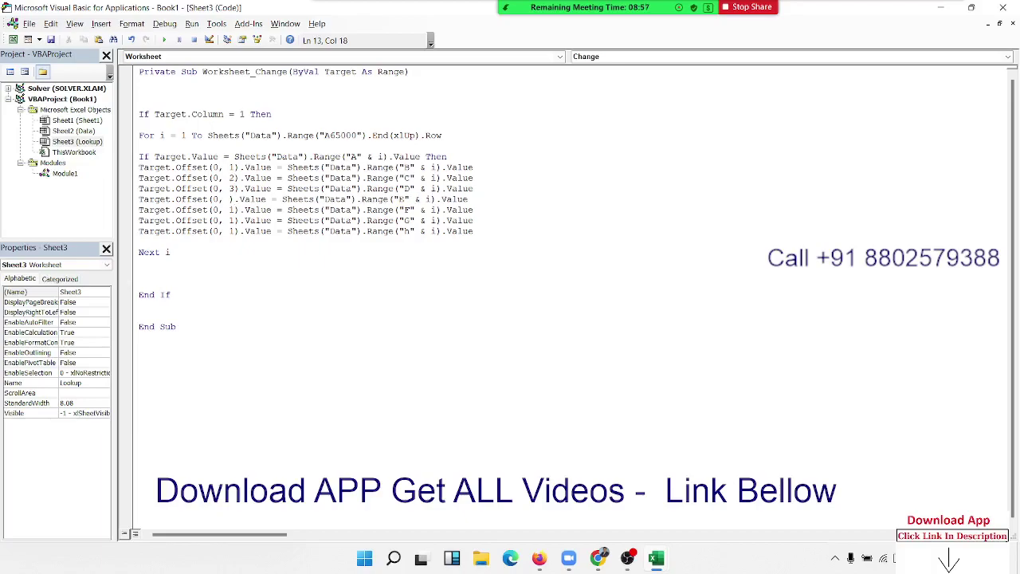
type("4")
Set the remaining Offset arguments to 6, 7 and 8, then begin typing the loop-exit line.
key("Delete")
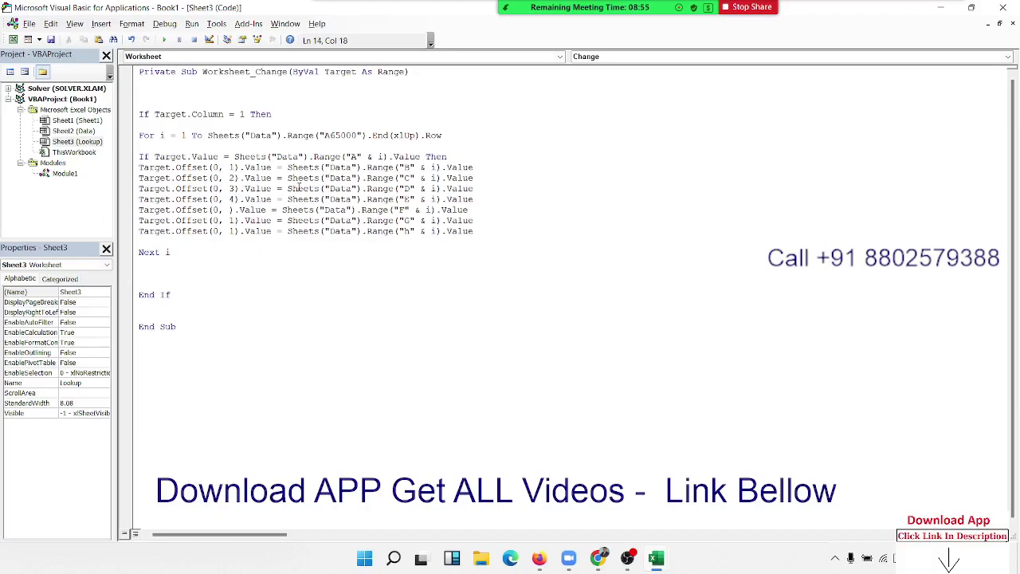
type("5")
key("Down")
key("Up")
key("Delete")
type("6")
key("Down")
key("Delete")
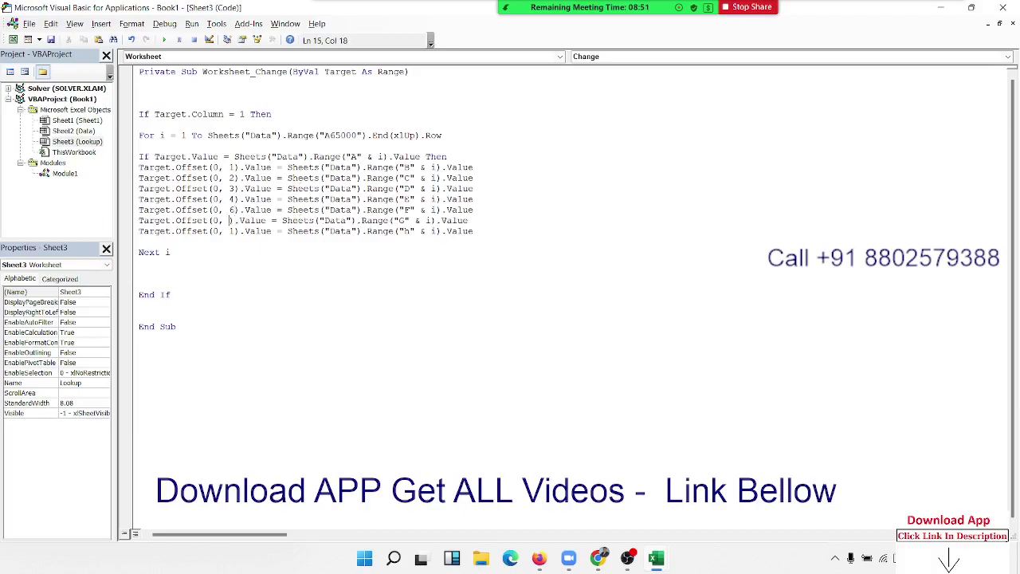
type("7")
key("Delete")
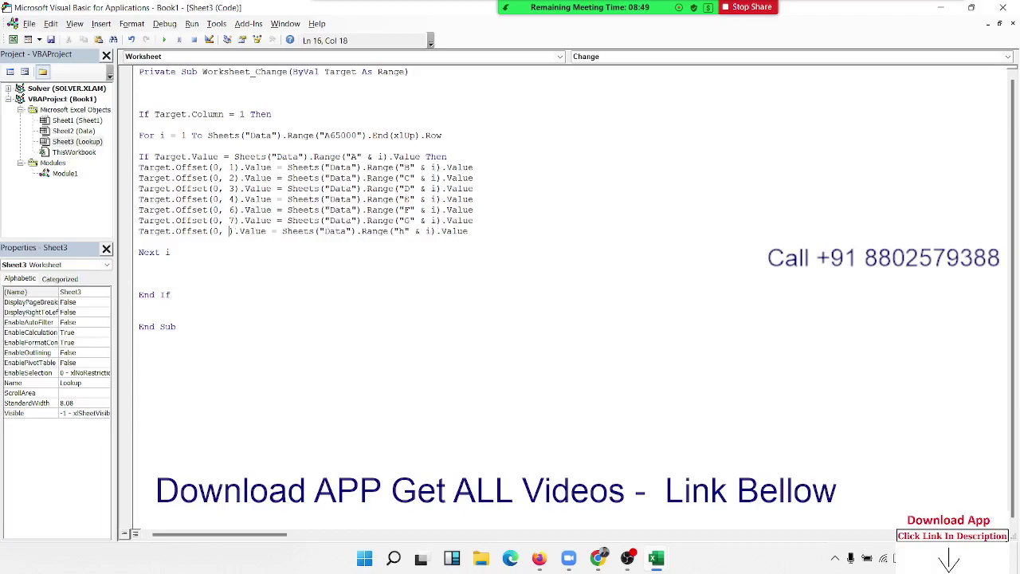
type("8")
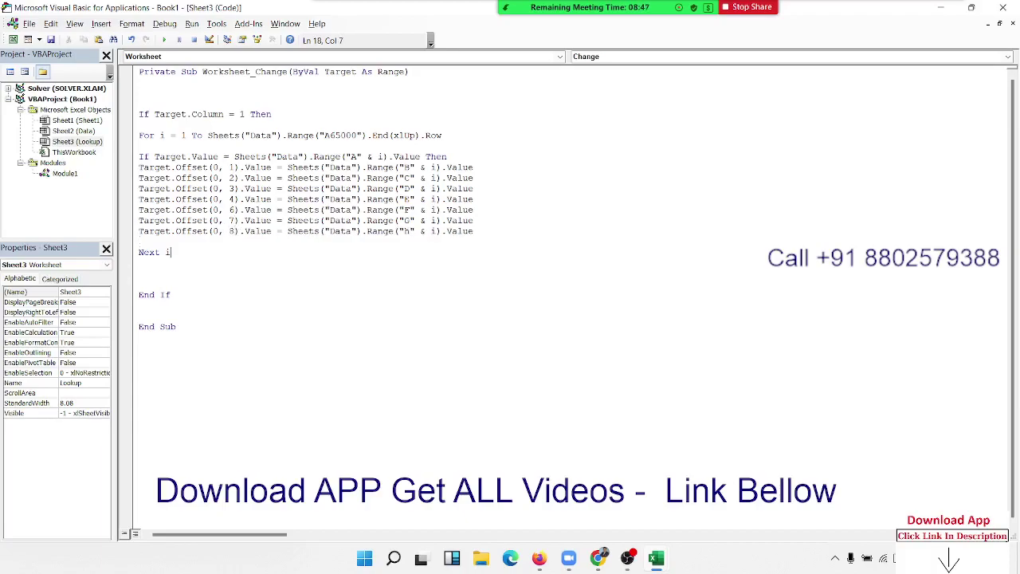
type("exi")
type("t foop")
Dismiss the compile error and correct 'exit loop' to 'Exit For' above Next i.
key("Return")
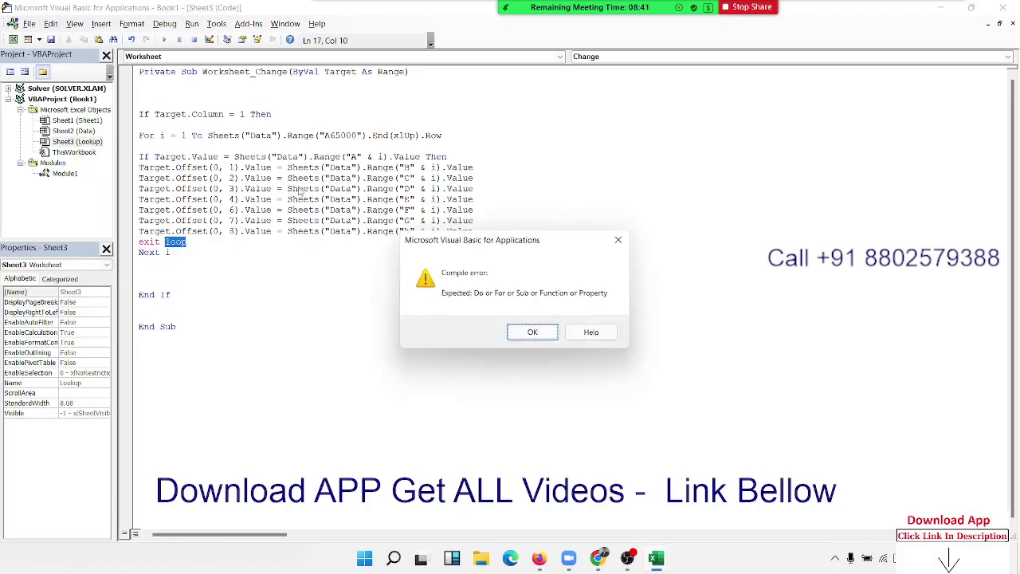
key("Return")
key("BackSpace")
type("for")
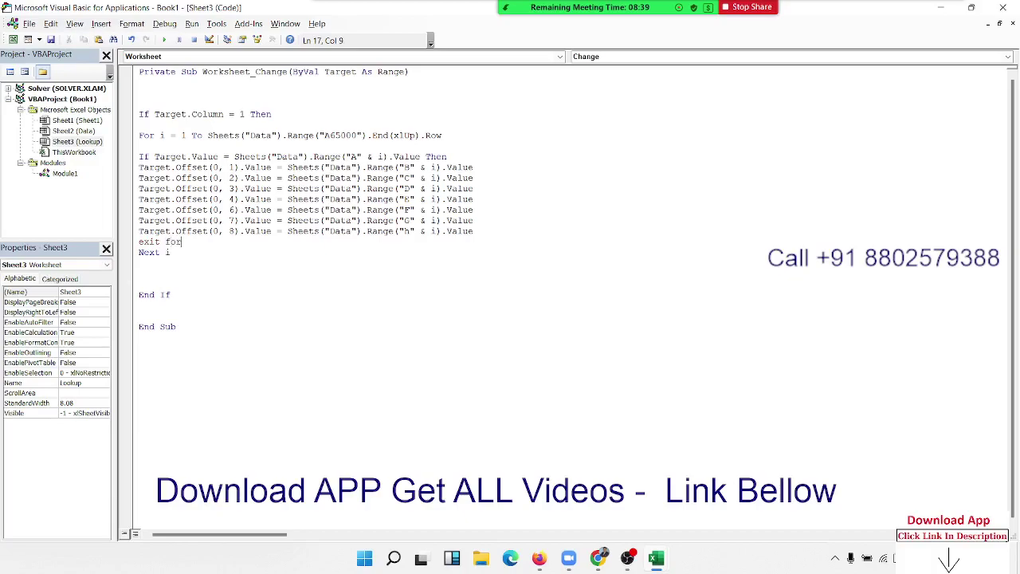
key("Down")
Insert Application.EnableEvents = False above the If Target.Column check.
key("Delete")
key("Delete")
key("Delete")
key("ctrl+Home")
key("Return")
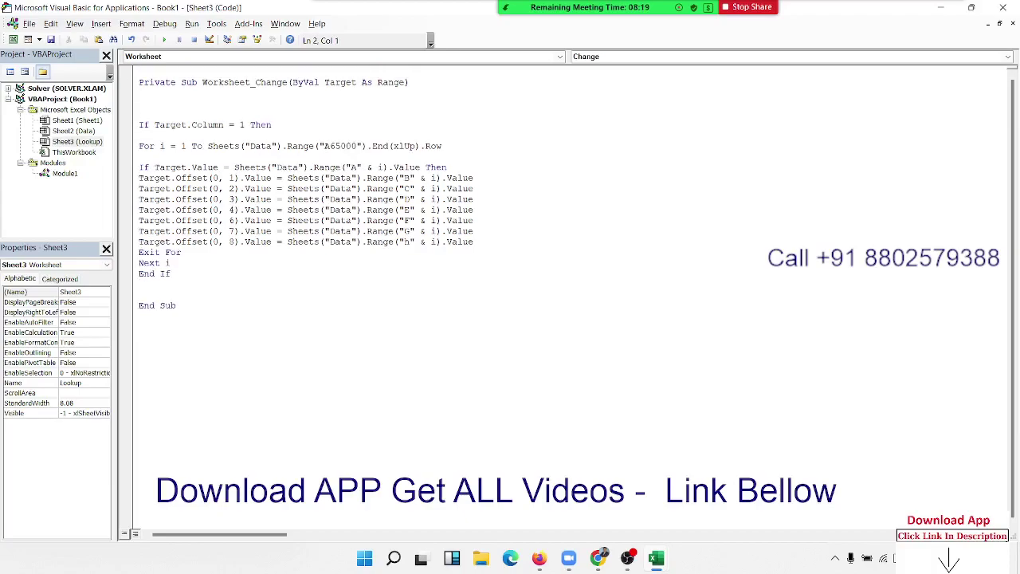
key("Down")
key("Down")
key("Return")
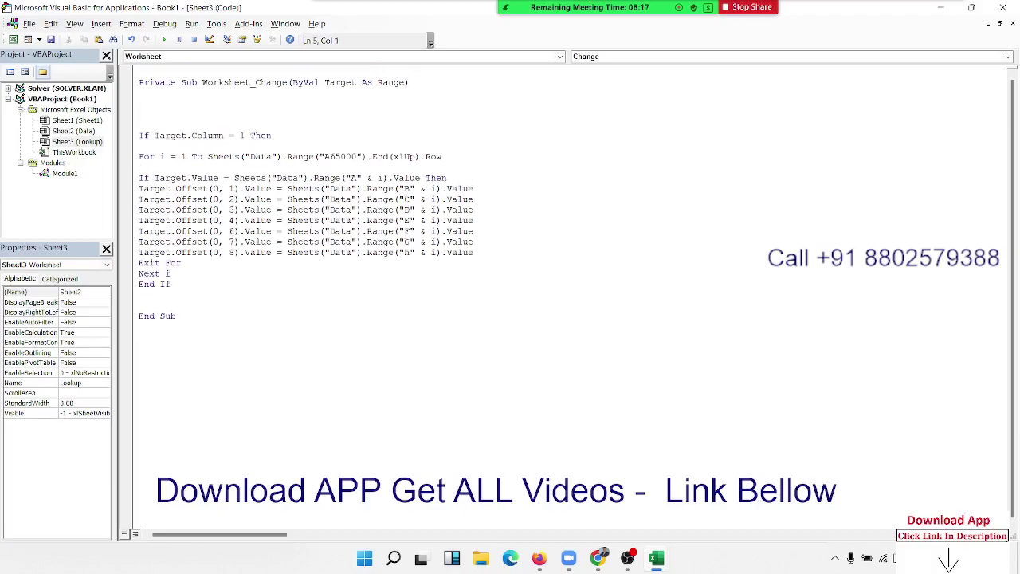
type("applicati")
type("on.")
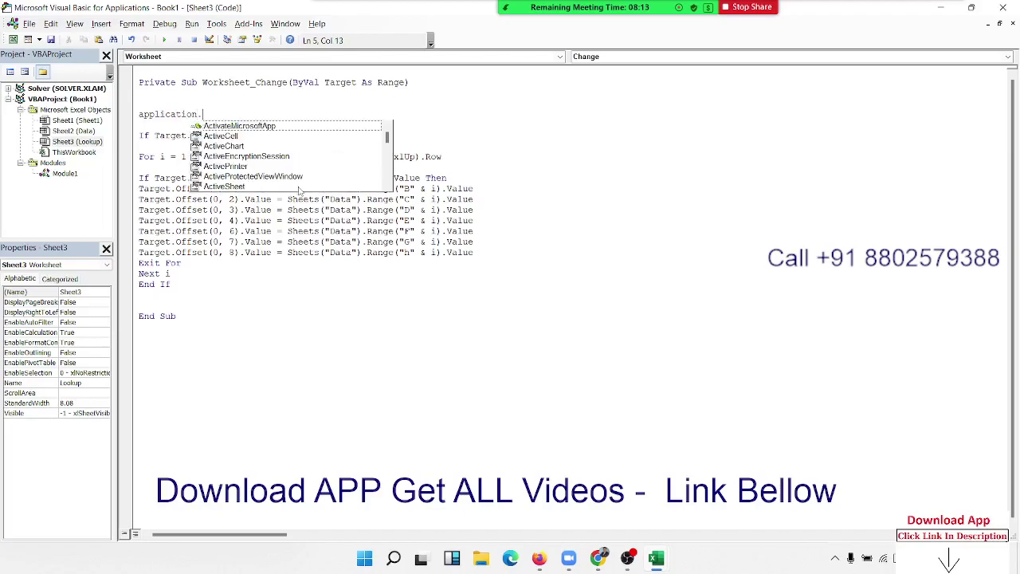
type("ev")
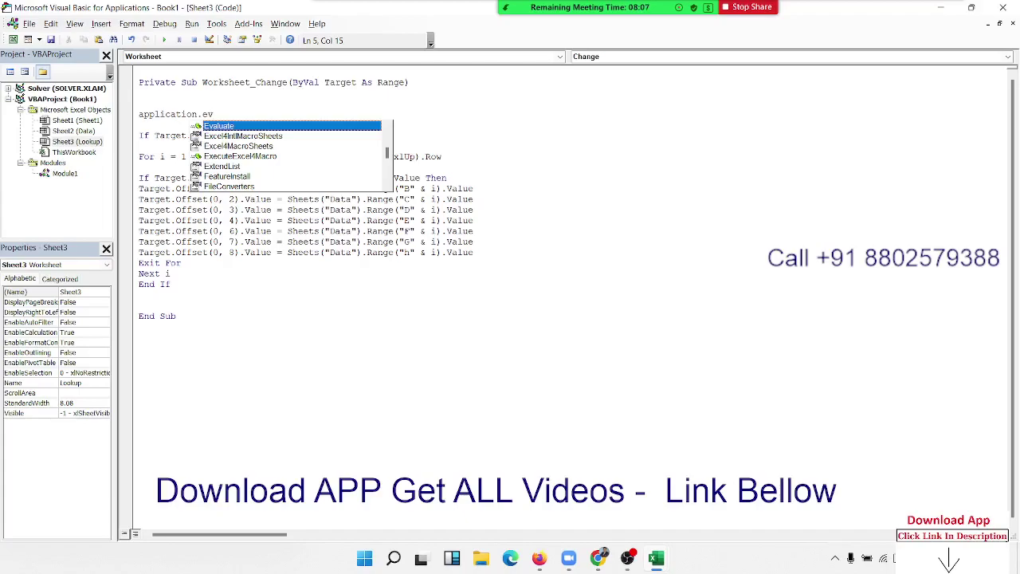
key("BackSpace")
type("n")
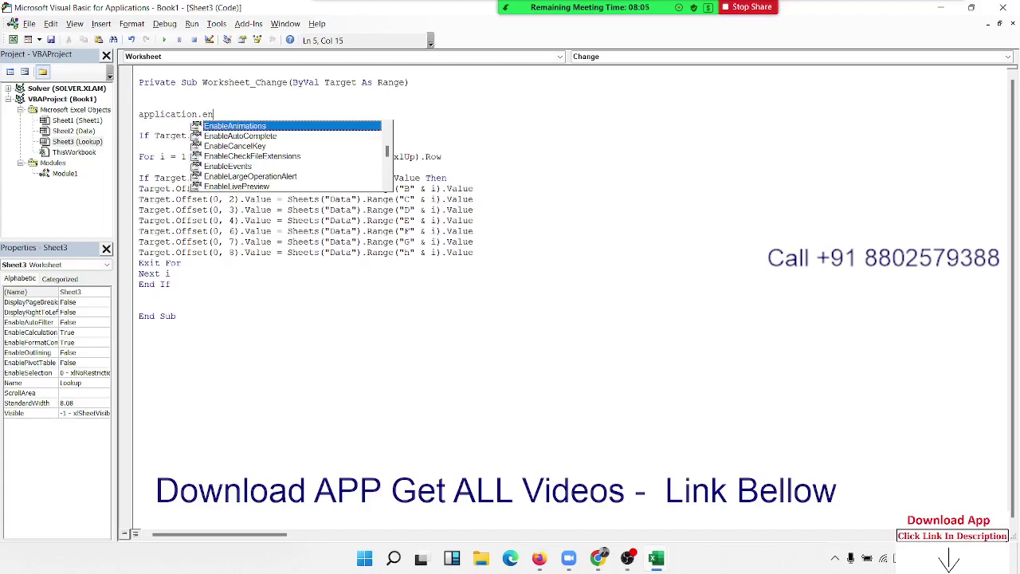
key("Down")
key("Down")
key("Down")
key("Down")
key("Tab")
type("=")
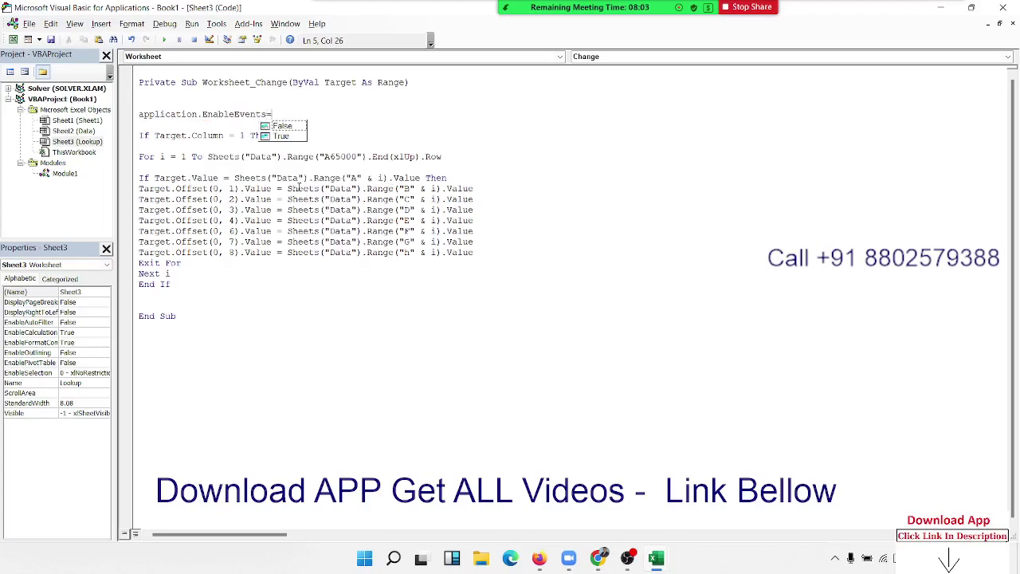
type("fa")
key("Tab")
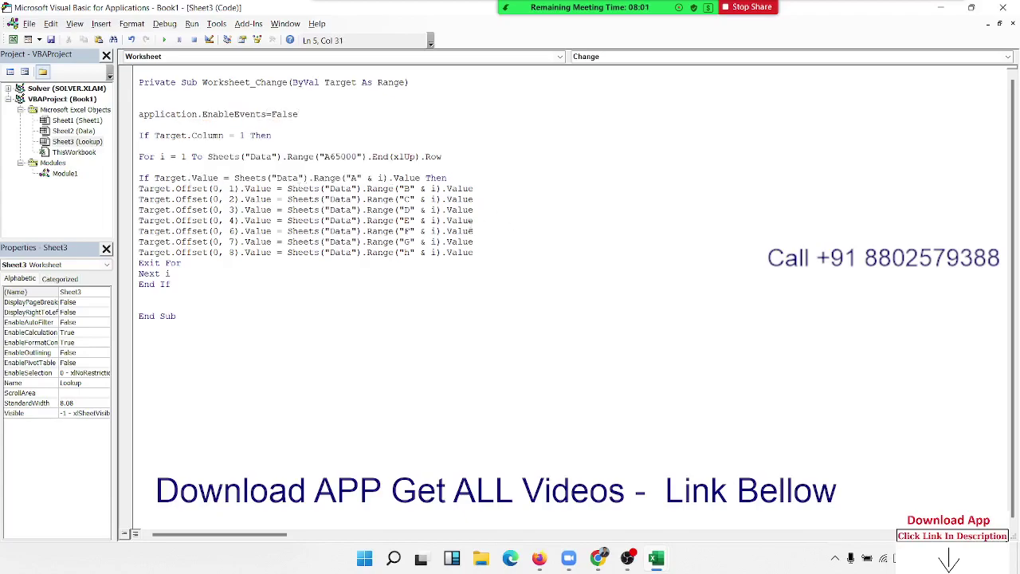
left_click(303, 221)
Copy the EnableEvents line above End Sub and change False to True.
left_click_drag(310, 114, 139, 114)
key("ctrl+c")
left_click(158, 295)
key("ctrl+v")
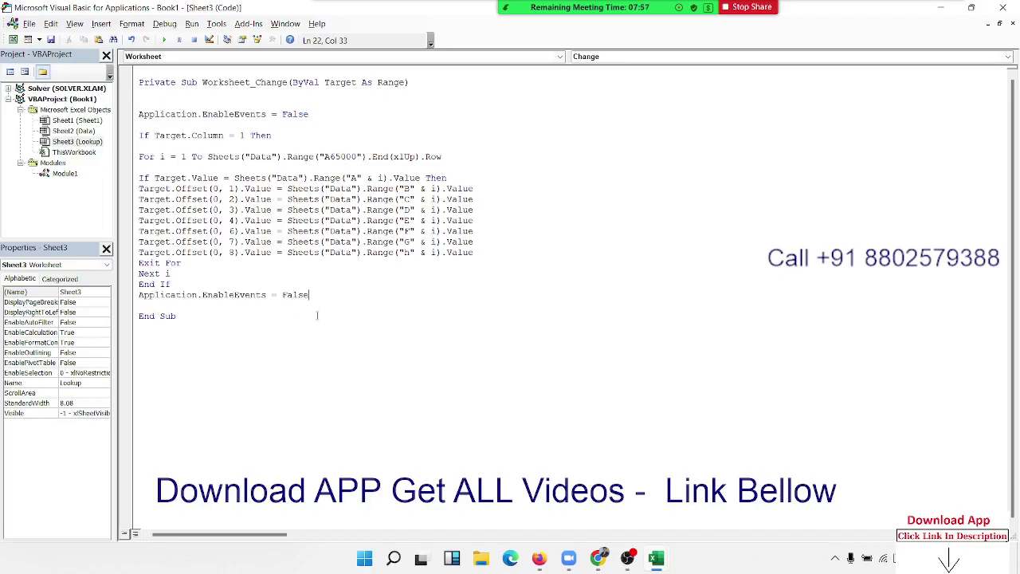
double_click(295, 295)
key("BackSpace")
type("true")
left_click(139, 305)
Enter ID 1 in A2 of the Lookup sheet, then dismiss the 'Next without For' error.
key("alt+Tab")
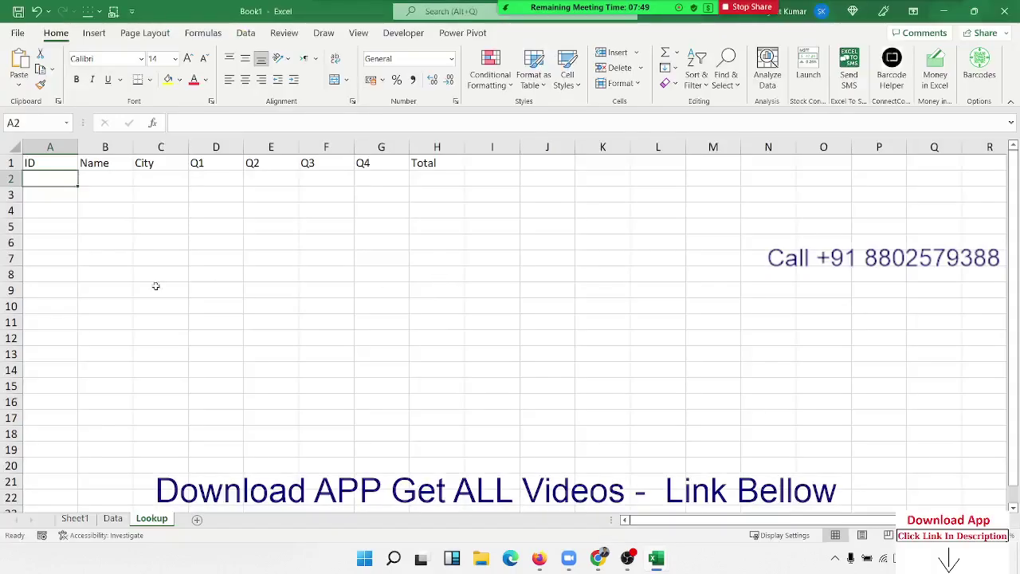
type("1")
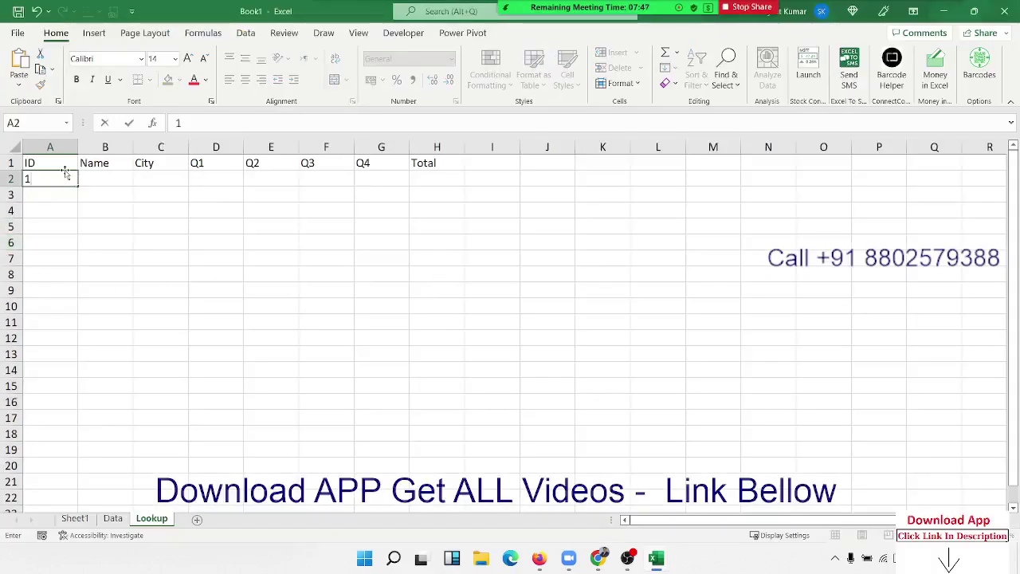
key("Return")
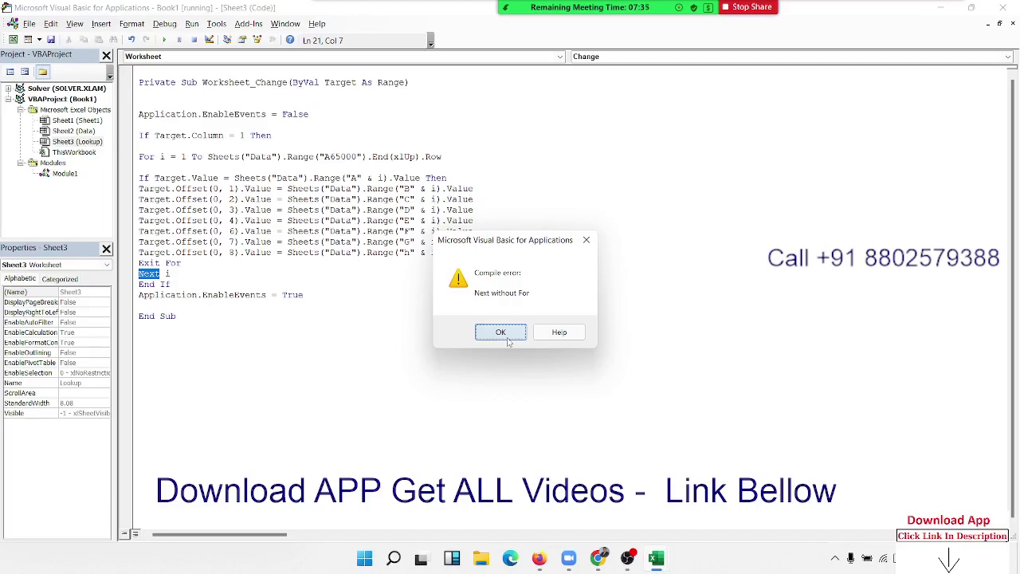
left_click(502, 333)
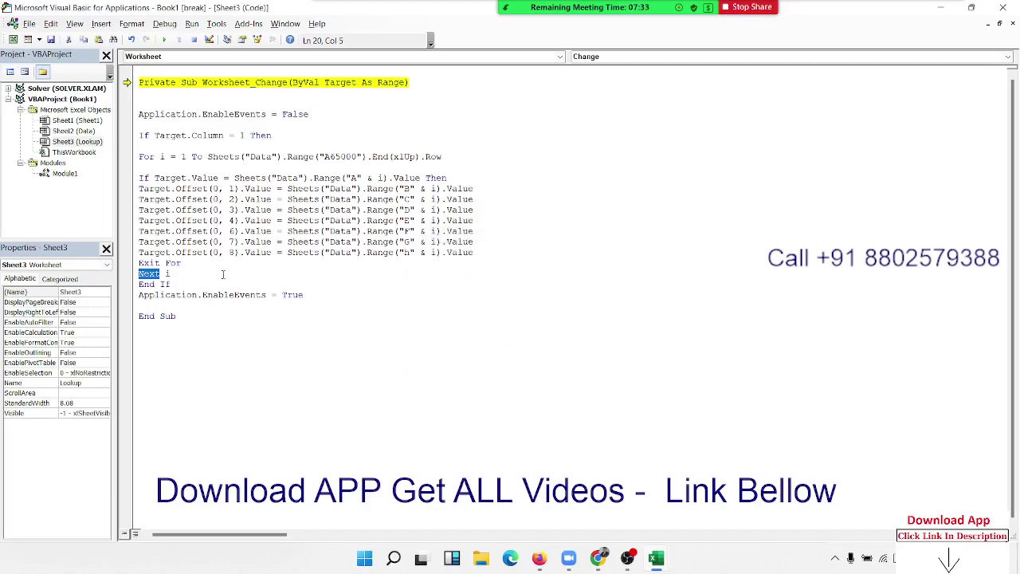
Remove the blank line after the For line and insert End If directly above Next i.
left_click(147, 169)
key("Delete")
key("Down")
key("Down")
key("Down")
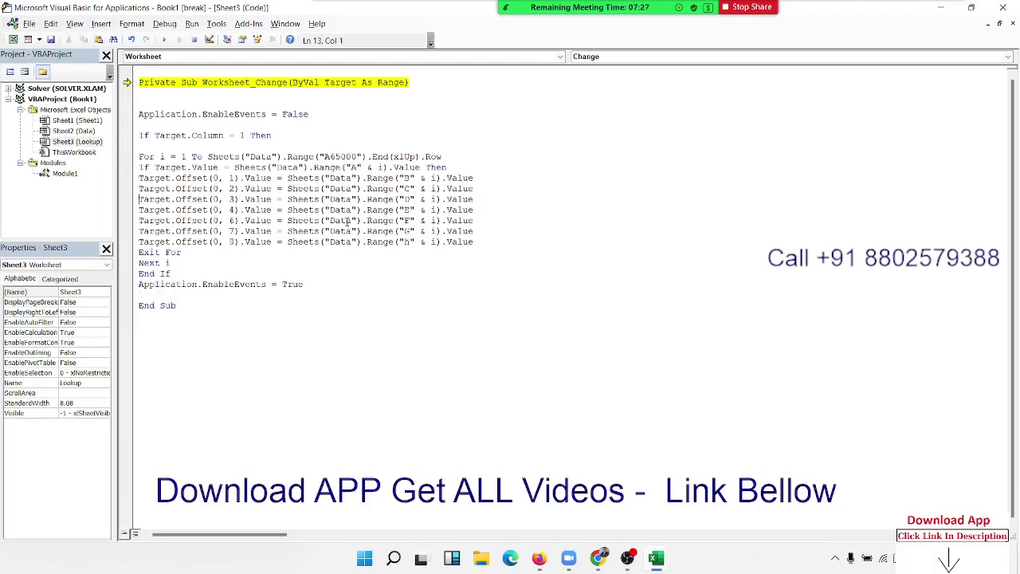
key("Down")
key("Down")
key("Down")
key("Down")
key("Down")
key("Return")
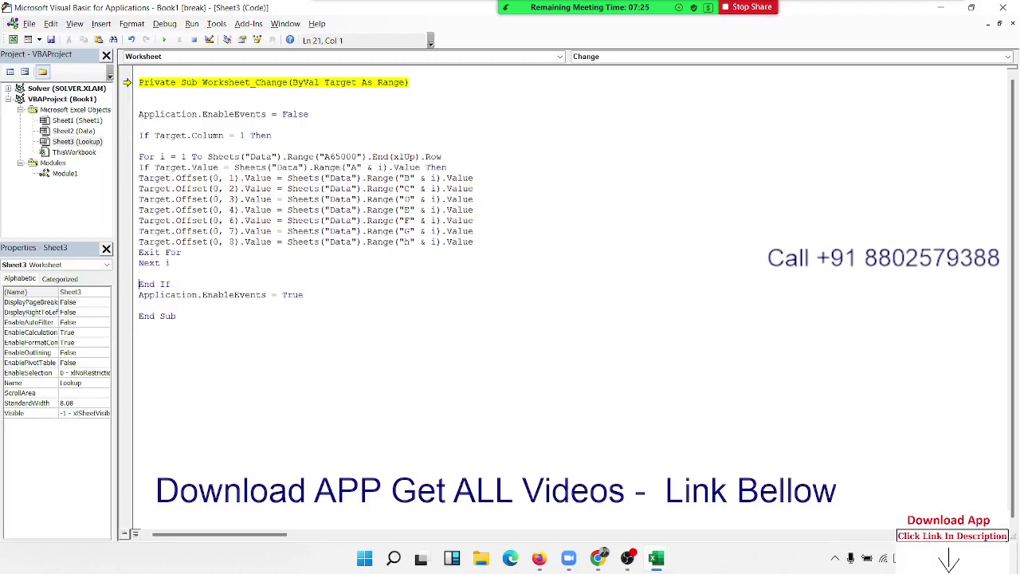
key("Up")
key("Up")
key("Up")
key("Up")
key("Up")
key("Up")
key("Up")
key("Down")
key("Down")
key("Down")
key("Down")
key("Down")
key("Down")
key("Down")
key("Down")
key("Down")
key("Return")
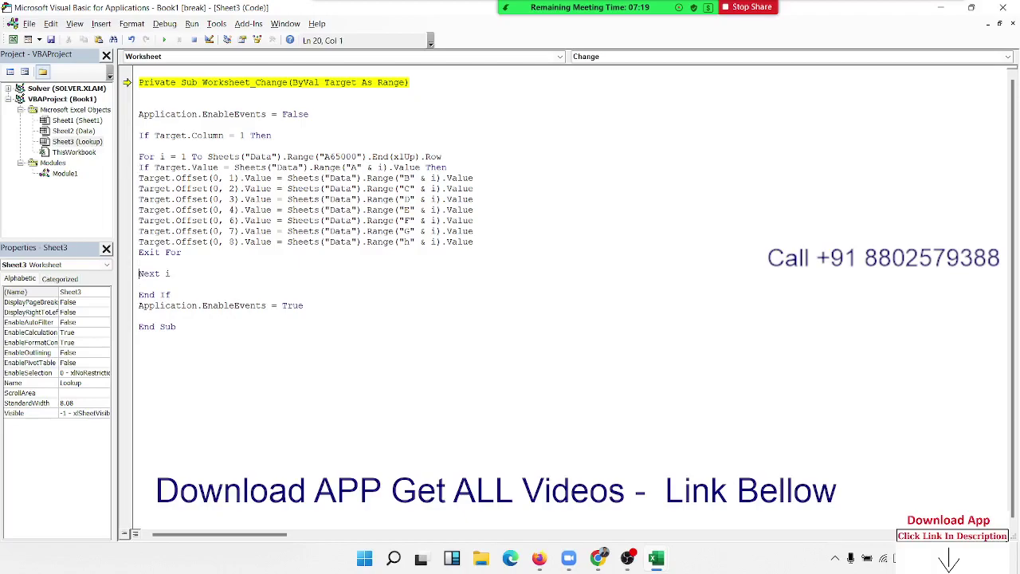
left_click(139, 262)
type("End I")
type("f")
left_click(170, 274)
left_click(140, 284)
Reset the paused macro to end break mode and return to the code.
left_click_drag(125, 82, 126, 83)
left_click(165, 43)
left_click(211, 282)
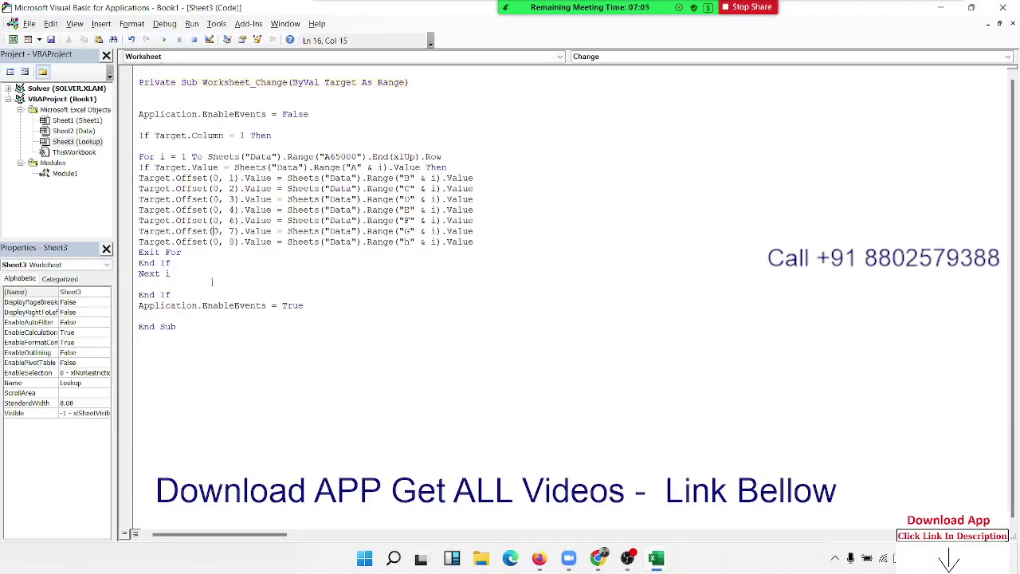
On the Lookup sheet, enter IDs 2, 3, 4, 5, 6 and 10 down column A.
key("alt+F11")
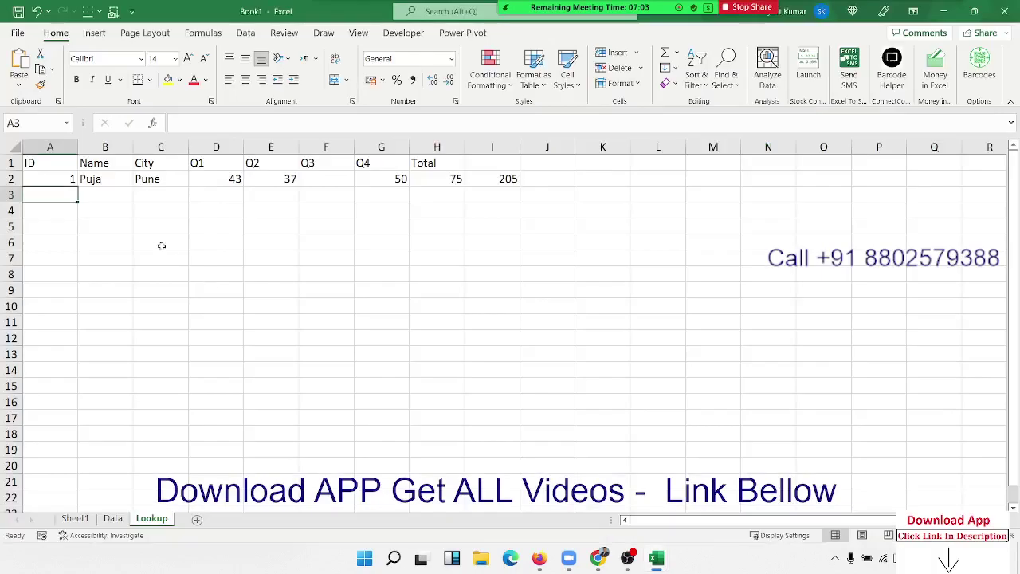
key("ctrl+shift+m")
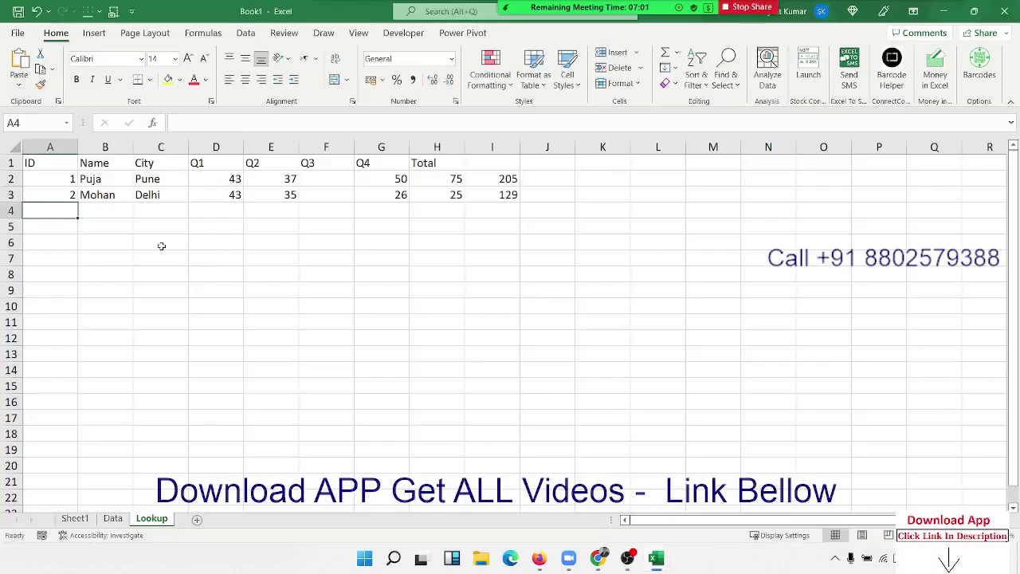
type("3")
key("Return")
type("4")
key("Return")
type("5")
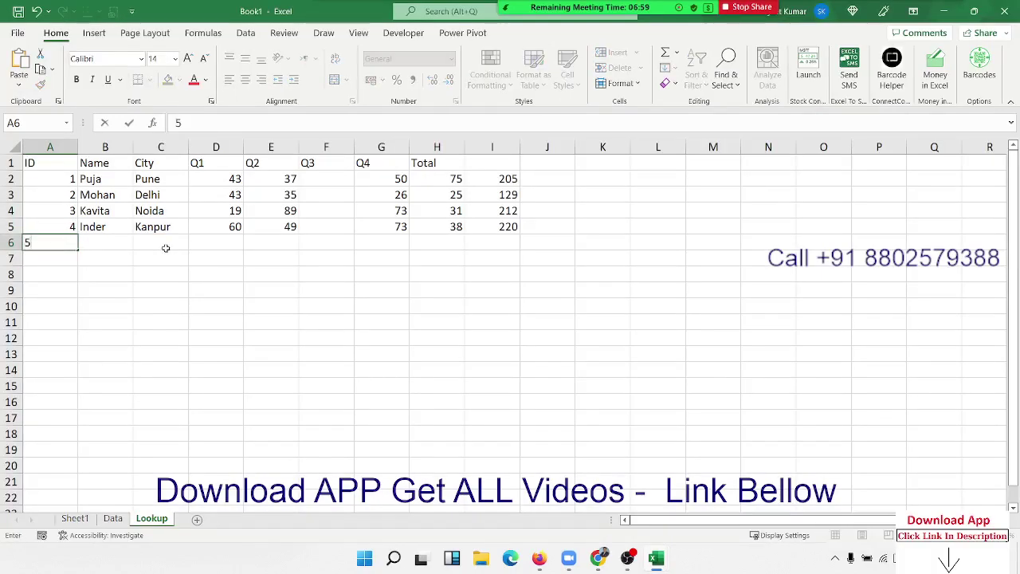
key("Return")
type("6")
key("Return")
type("1")
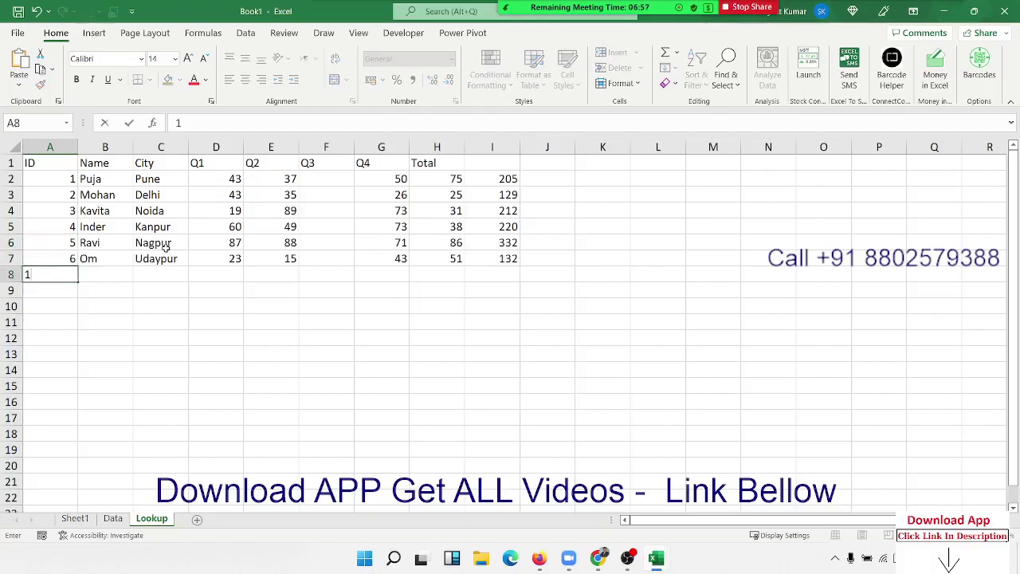
type("0")
key("Return")
Continue entering IDs 60, 35, 65, 45 and 100 down column A.
type("60")
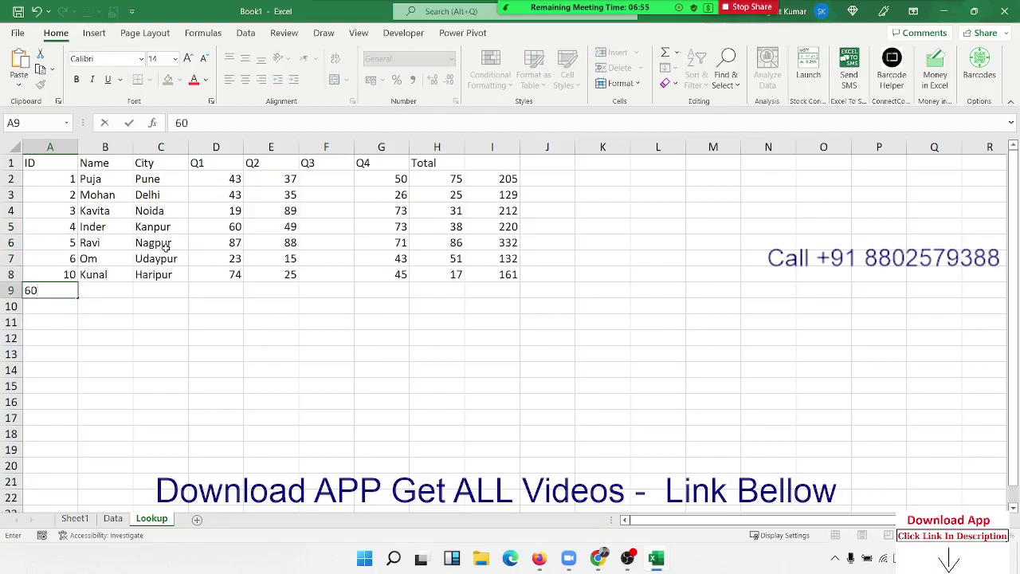
key("Return")
type("35")
key("Return")
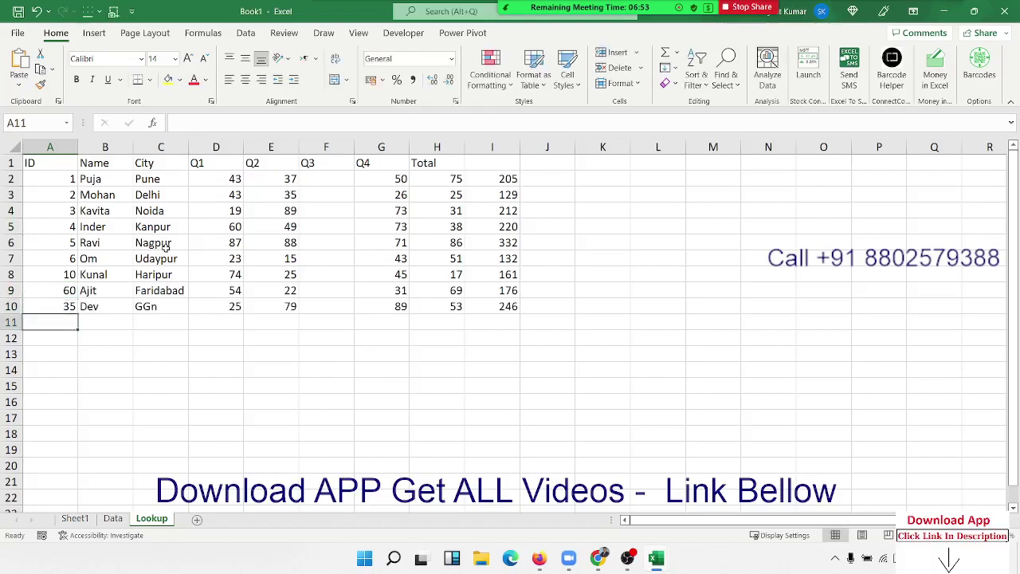
type("65")
key("Return")
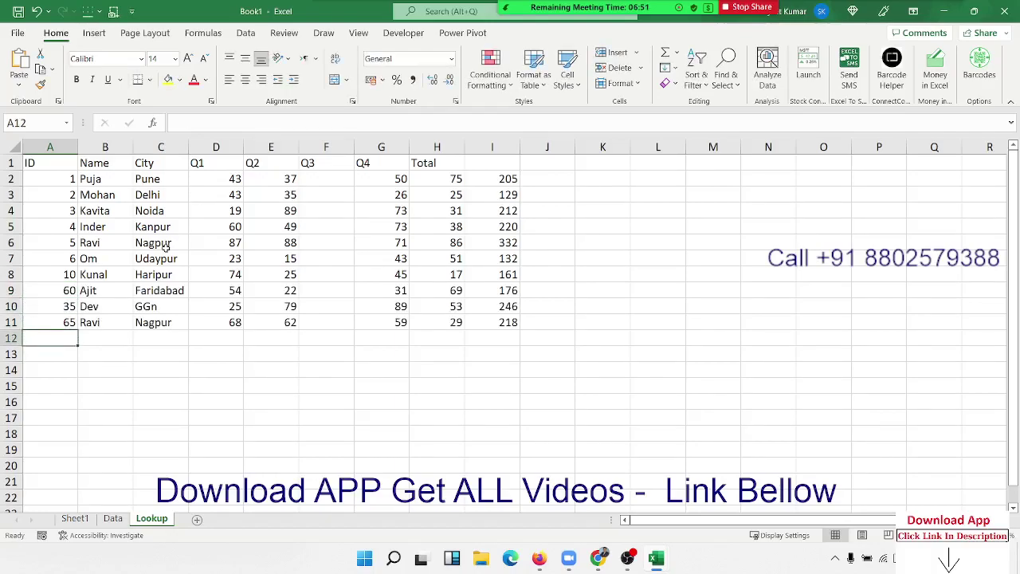
type("45")
key("Return")
type("10")
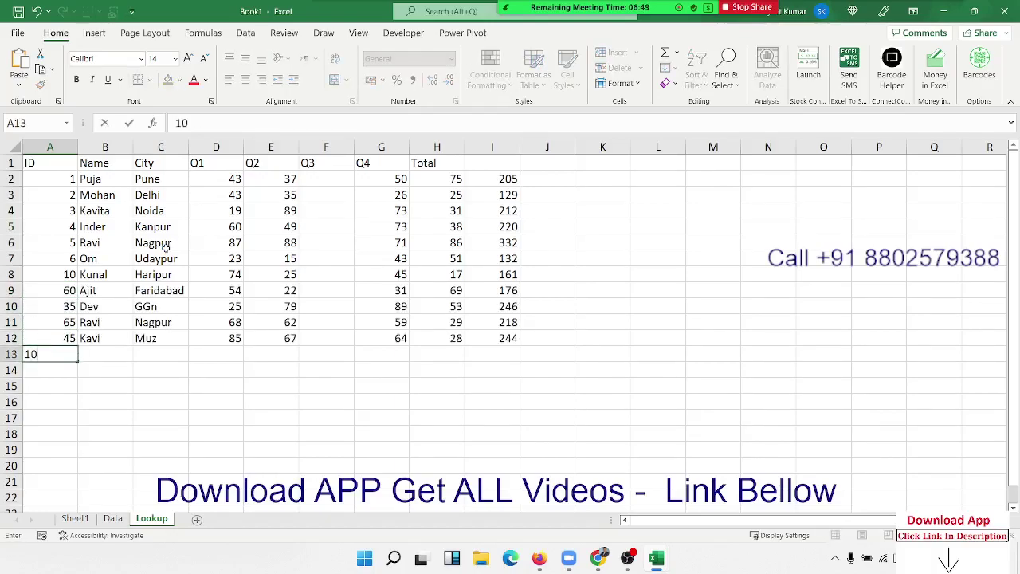
type("0")
key("Return")
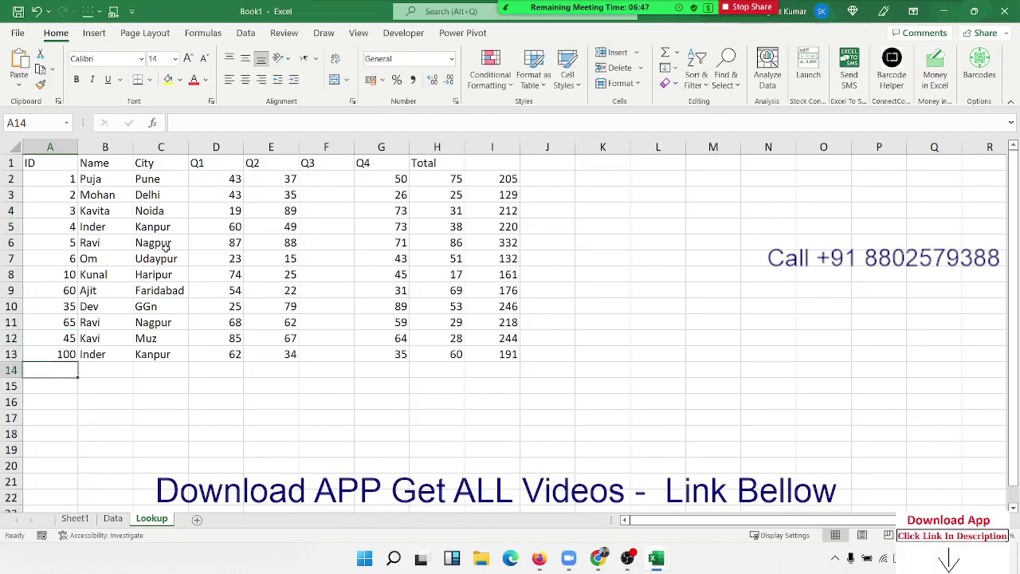
Inspect the auto-filled values across row 13, then return to the macro code.
key("Up")
key("Right")
key("Right")
key("Right")
key("Right")
key("Right")
key("Right")
key("Right")
key("Right")
key("Right")
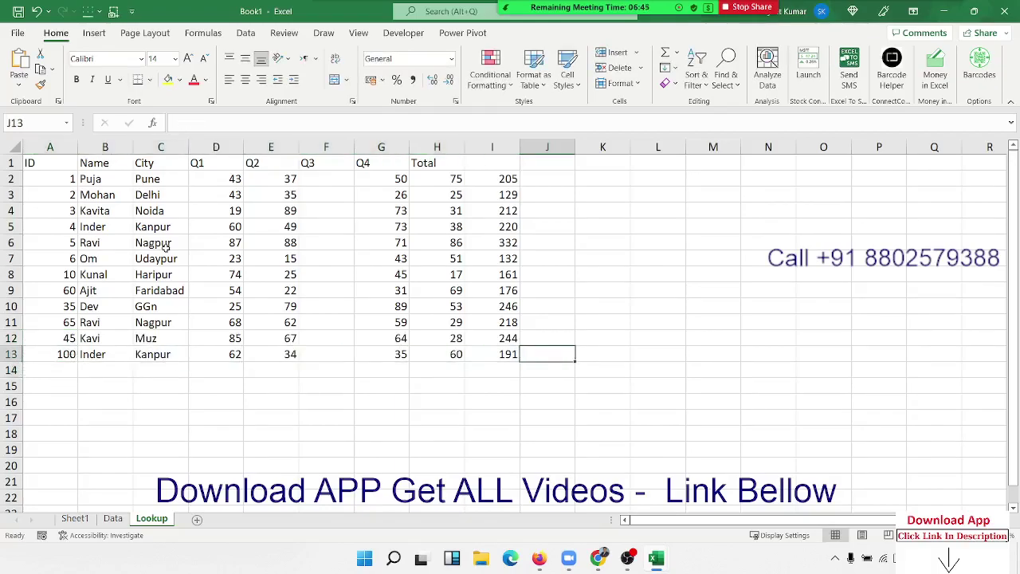
key("Left")
key("Left")
key("Left")
key("Left")
key("Left")
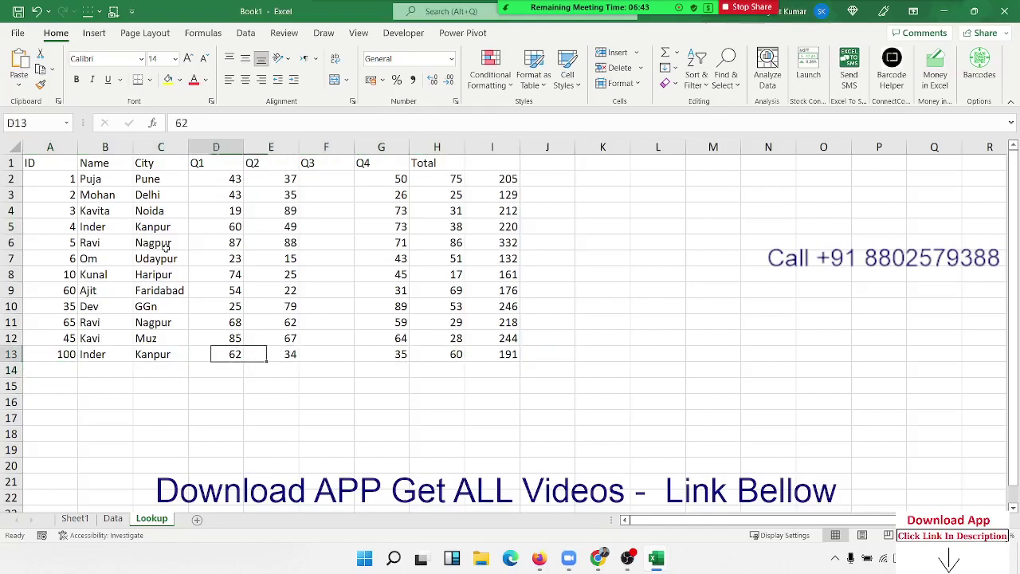
key("Left")
key("Left")
key("Left")
key("Right")
key("Right")
key("Right")
key("alt+F11")
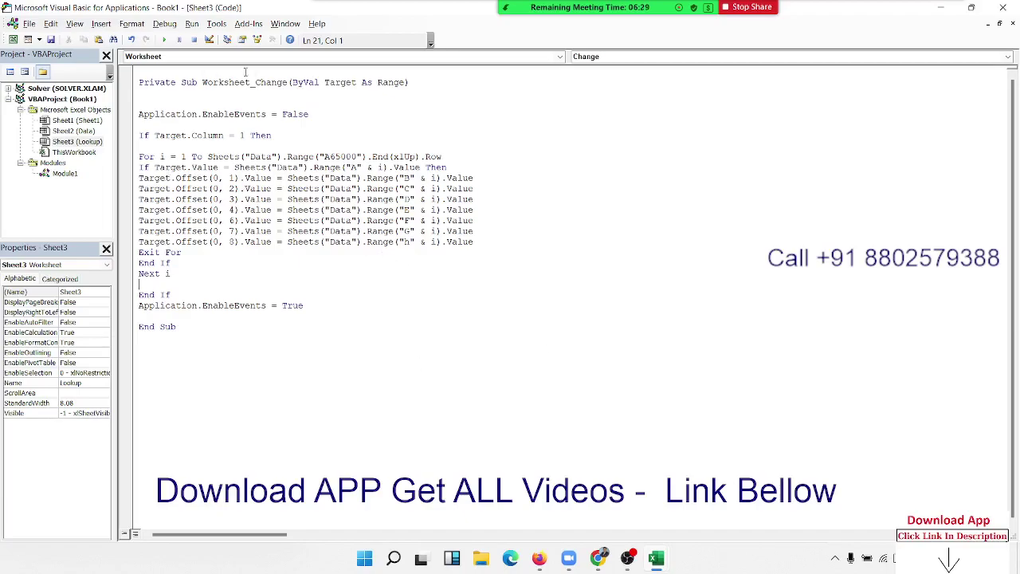
left_click(272, 89)
double_click(235, 116)
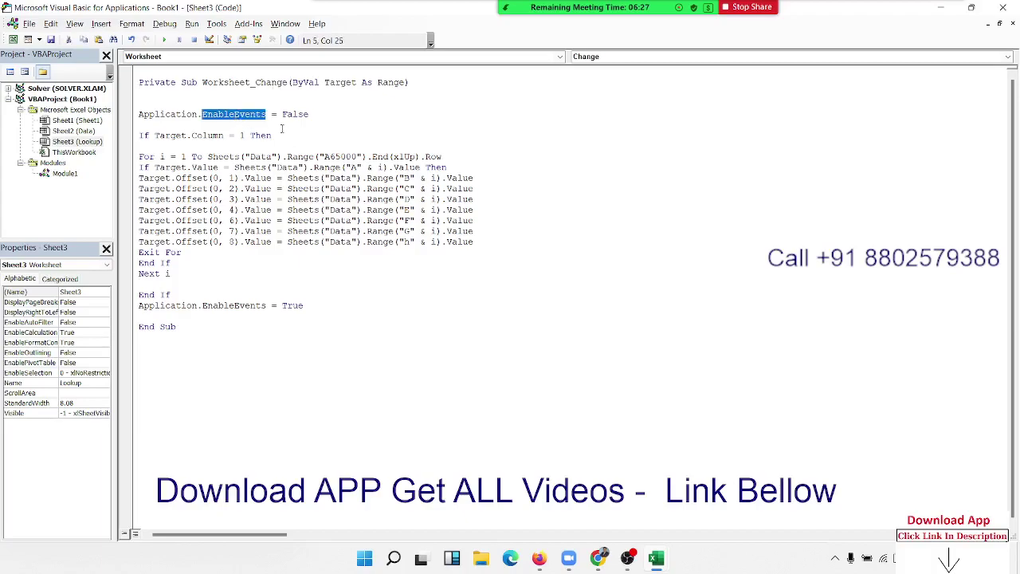
left_click_drag(330, 116, 93, 105)
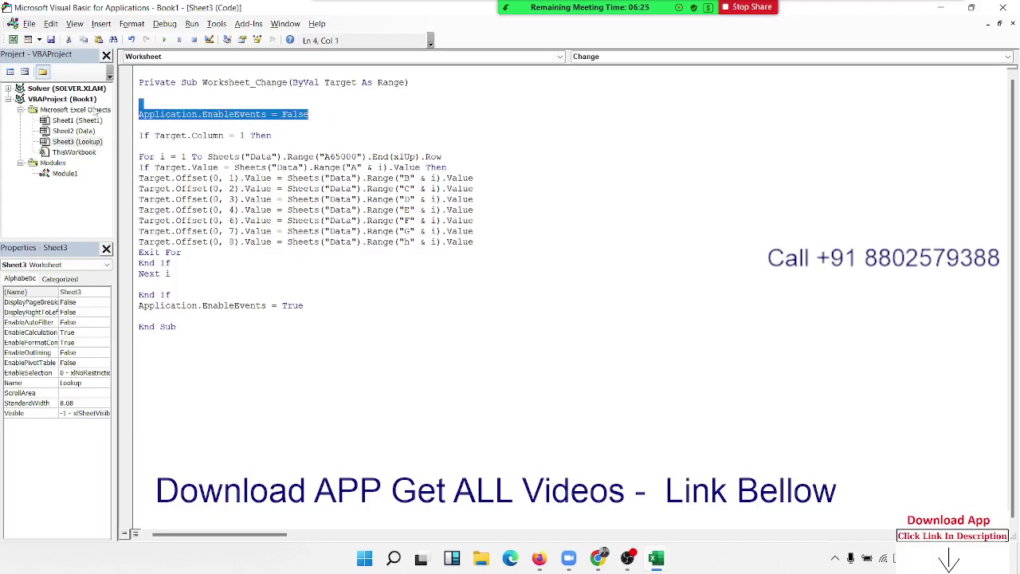
left_click_drag(137, 157, 140, 251)
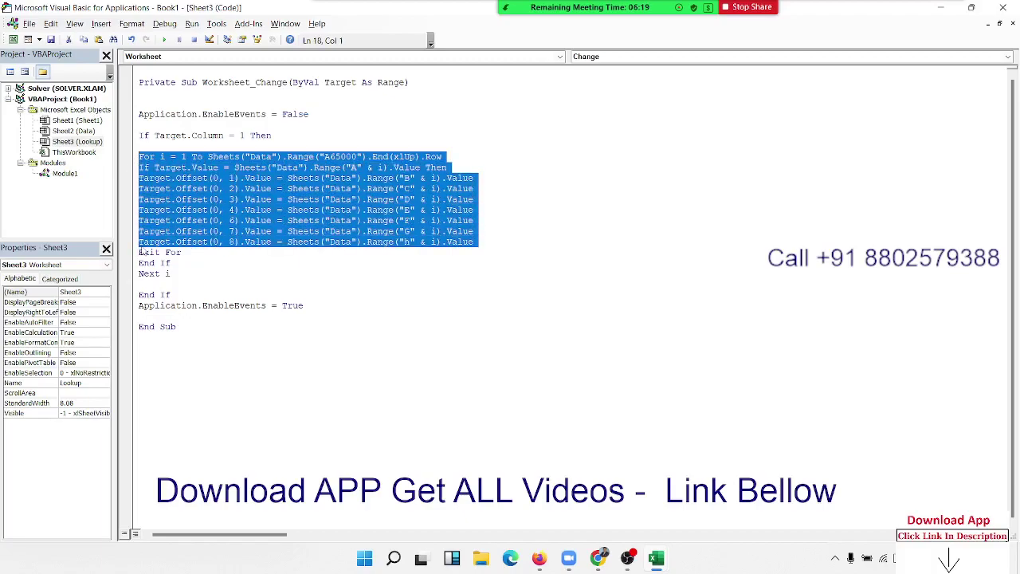
left_click(170, 189)
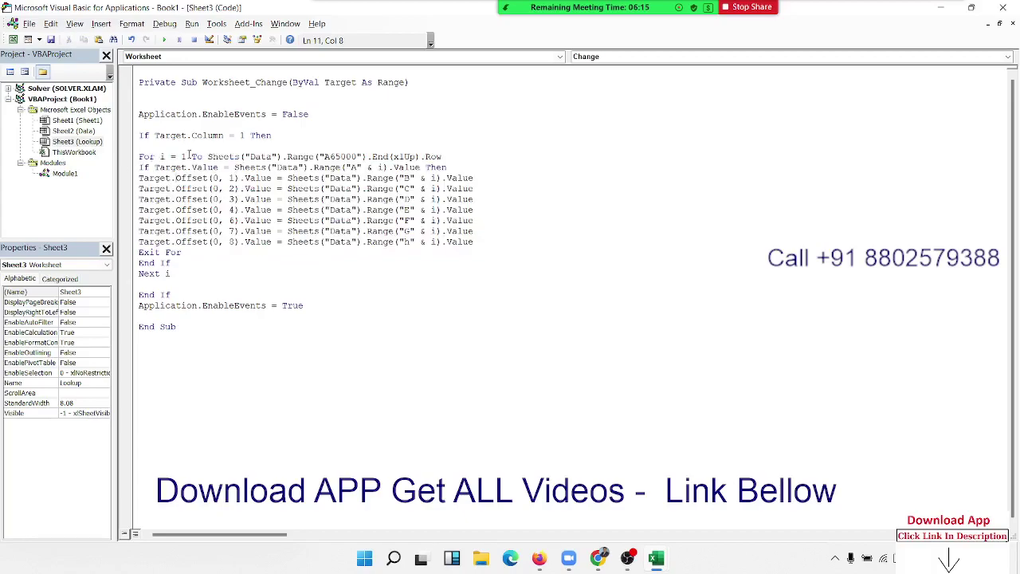
left_click_drag(208, 156, 457, 158)
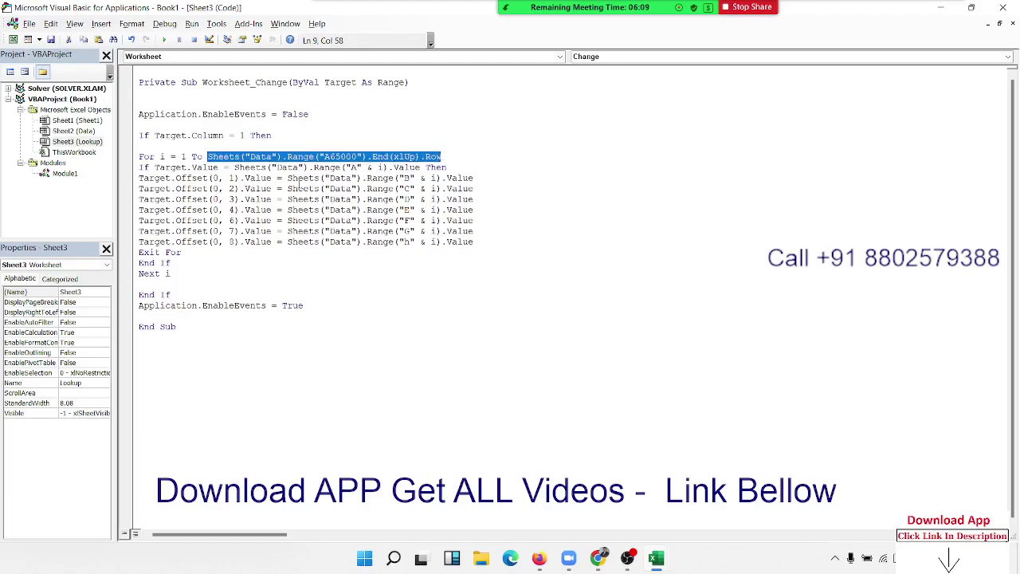
left_click(144, 167)
left_click_drag(155, 168, 220, 168)
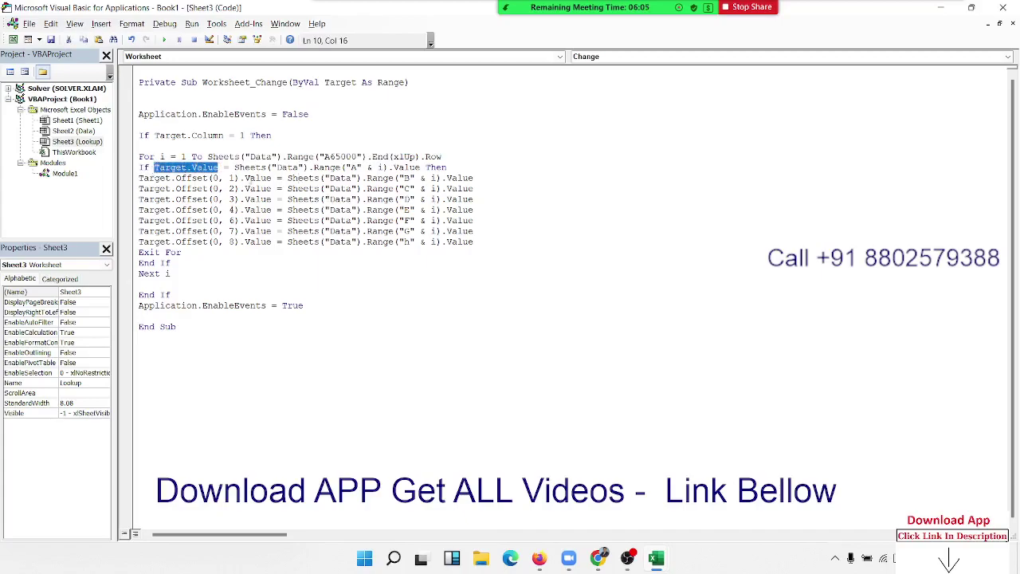
left_click_drag(229, 167, 420, 167)
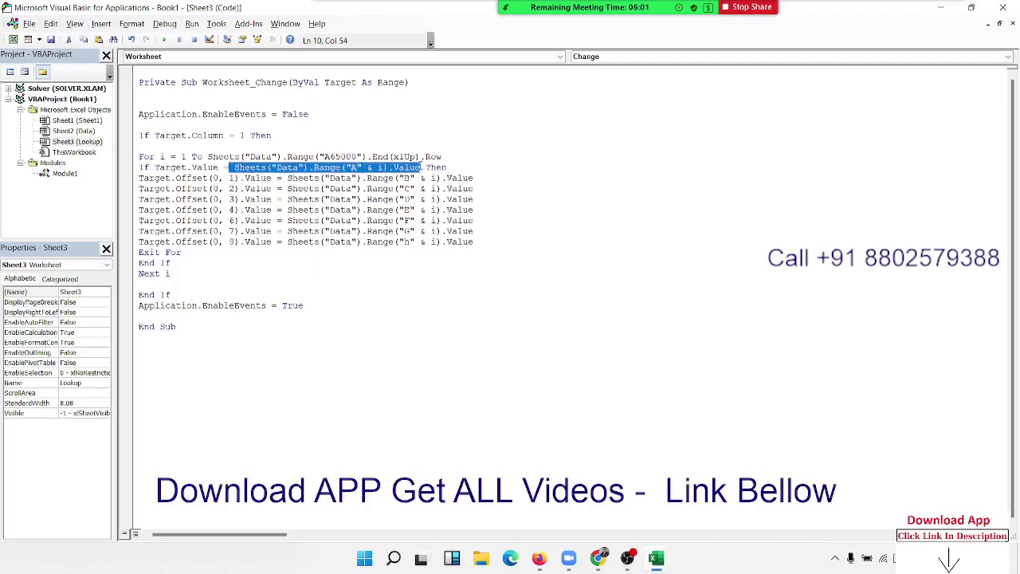
left_click(476, 177)
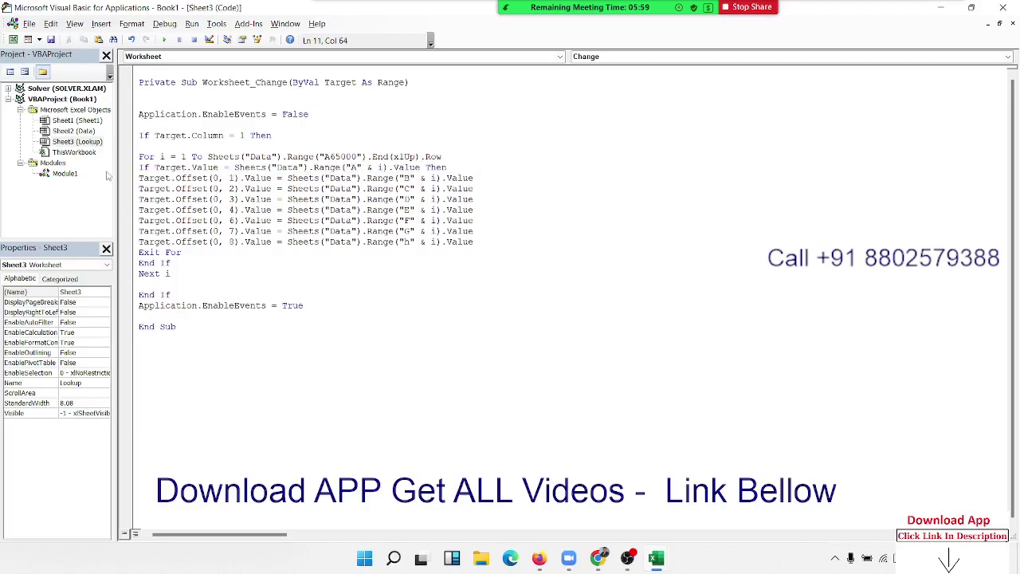
left_click_drag(132, 179, 126, 244)
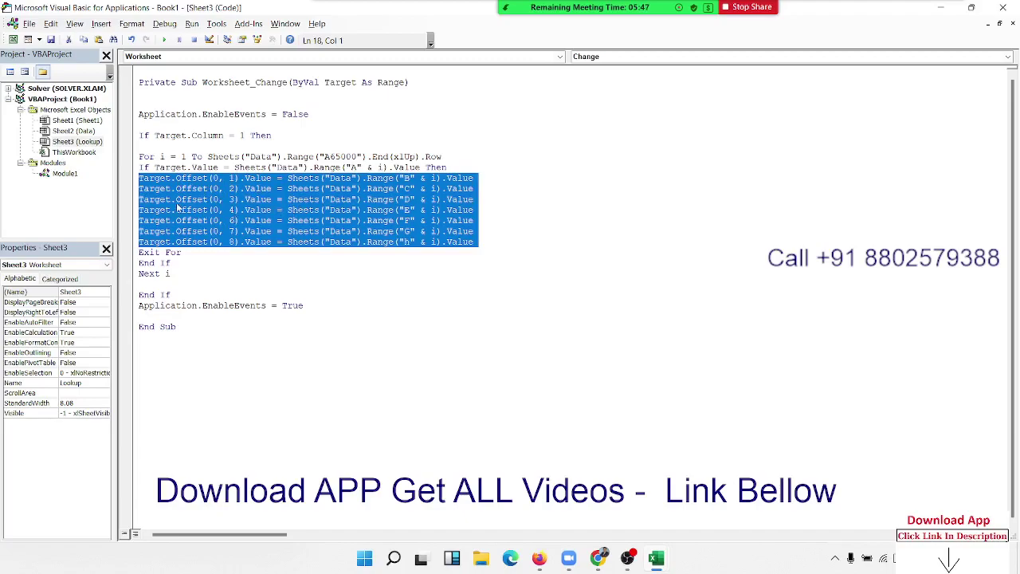
left_click(149, 253)
double_click(149, 253)
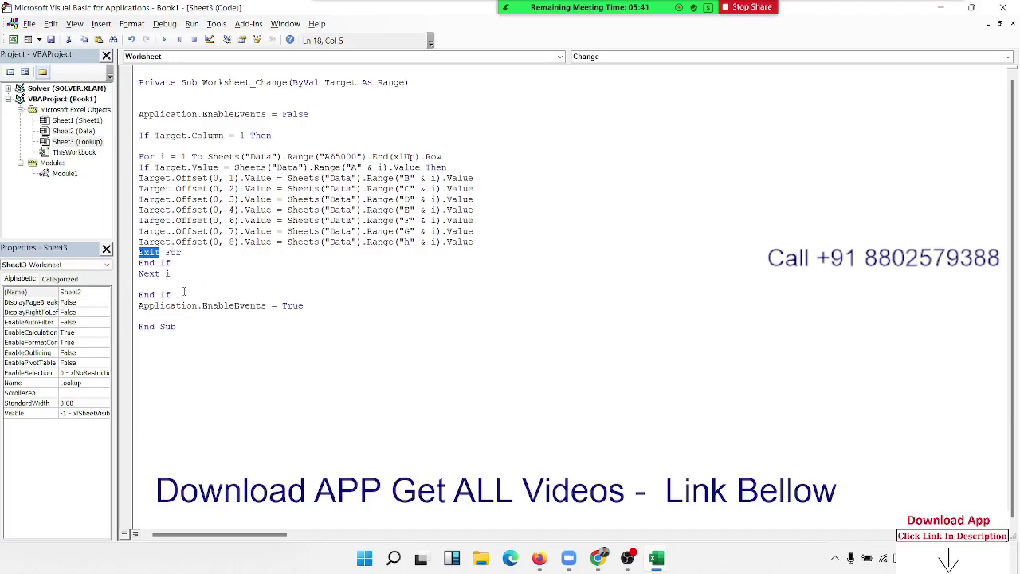
double_click(176, 273)
left_click_drag(189, 253, 139, 252)
left_click(313, 333)
mouse_move(658, 562)
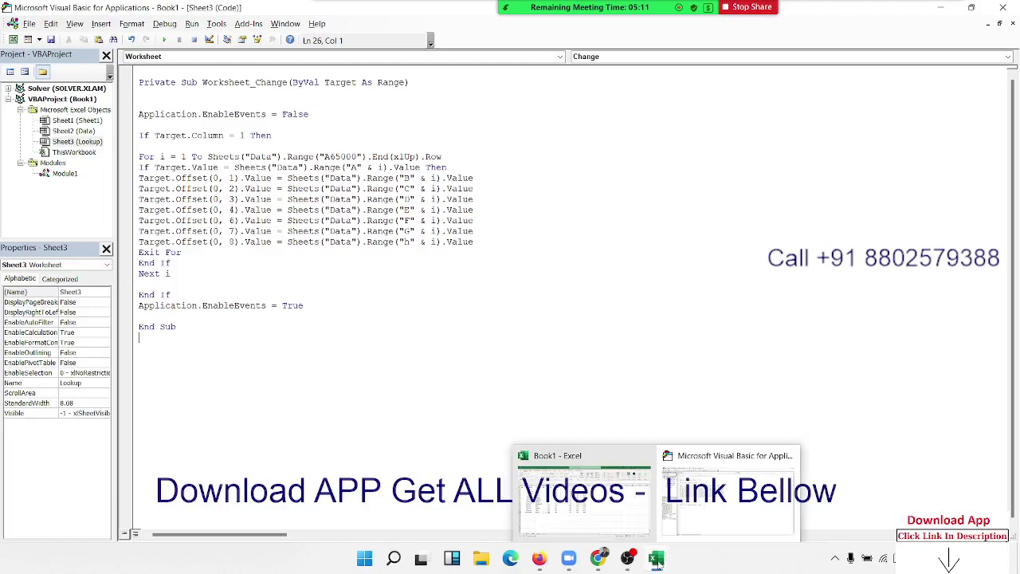
Enter unmatched ID 1000 in A14 and check that the rest of row 14 stays blank.
left_click(602, 522)
left_click(48, 372)
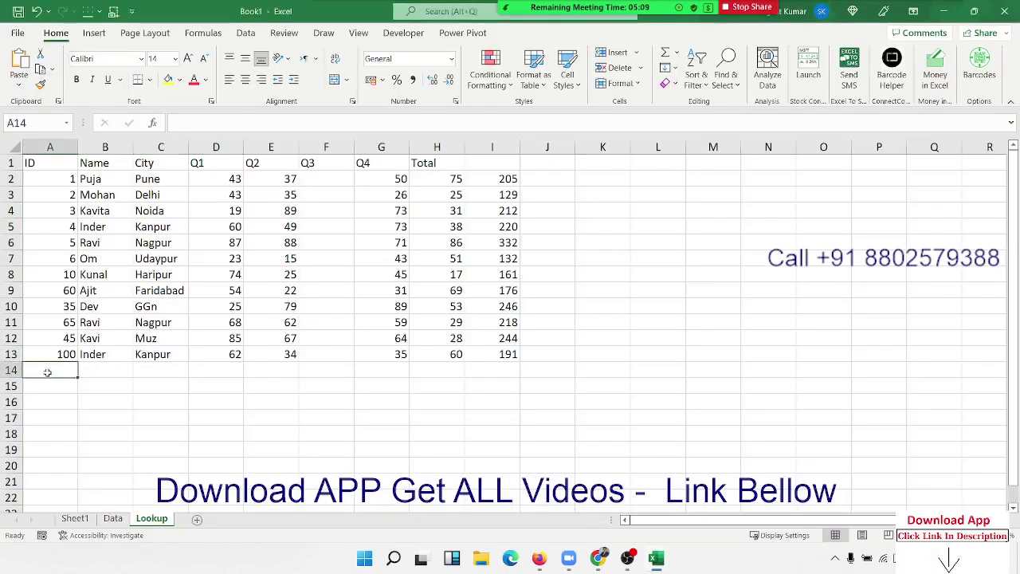
type("1000")
key("Return")
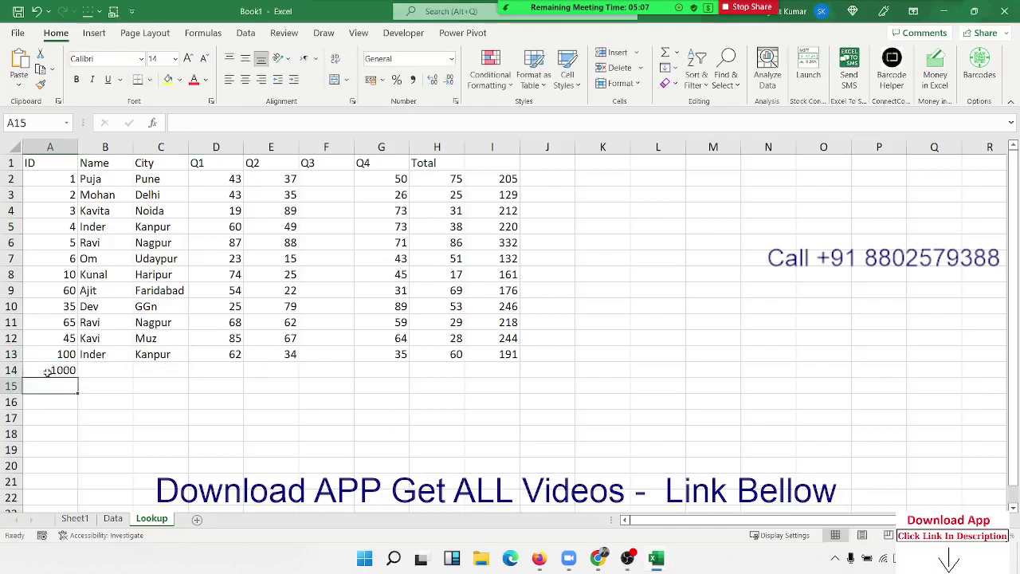
key("Up")
key("Right")
key("Right")
key("Right")
key("Right")
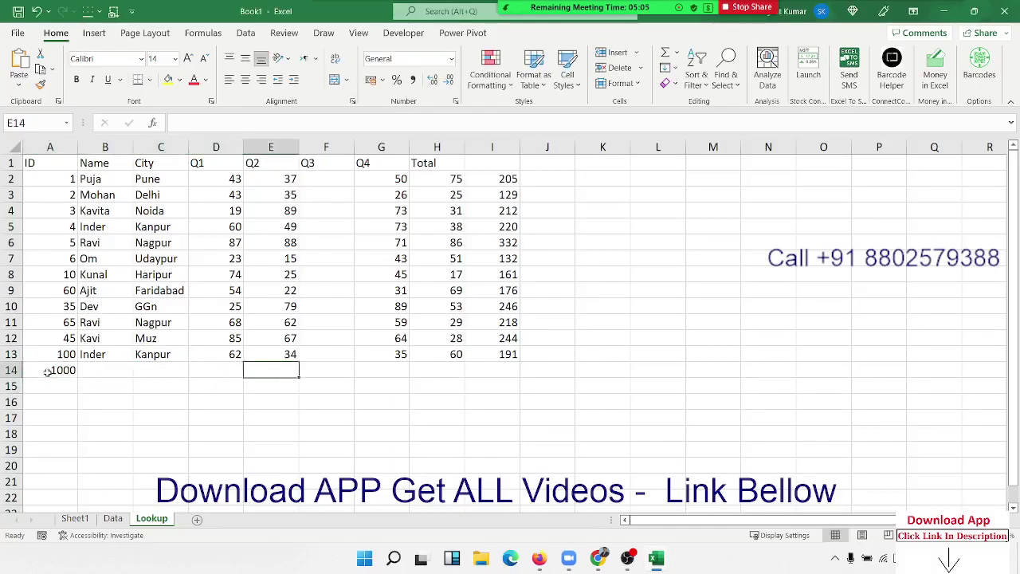
key("Right")
key("Left")
key("Left")
key("Left")
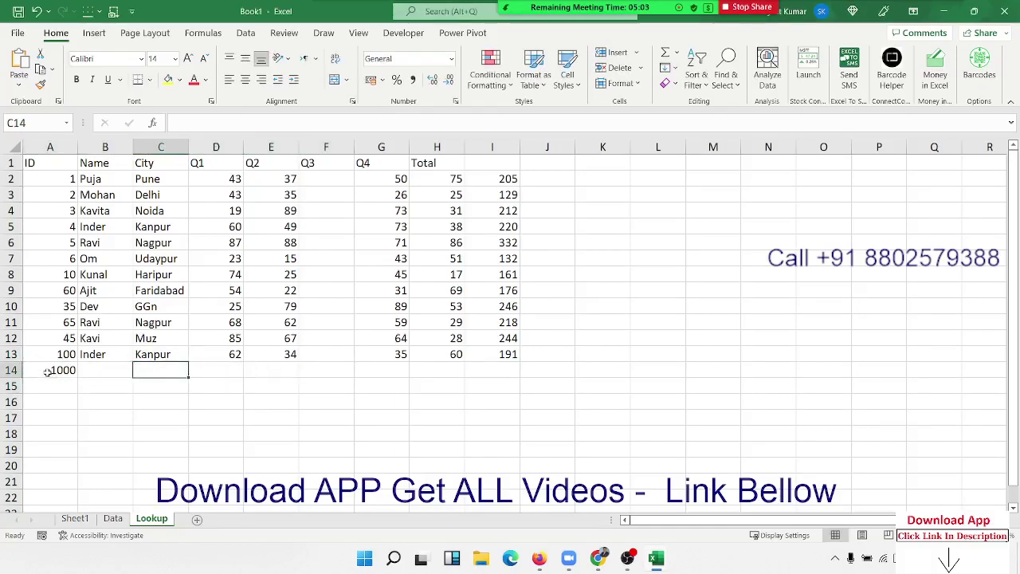